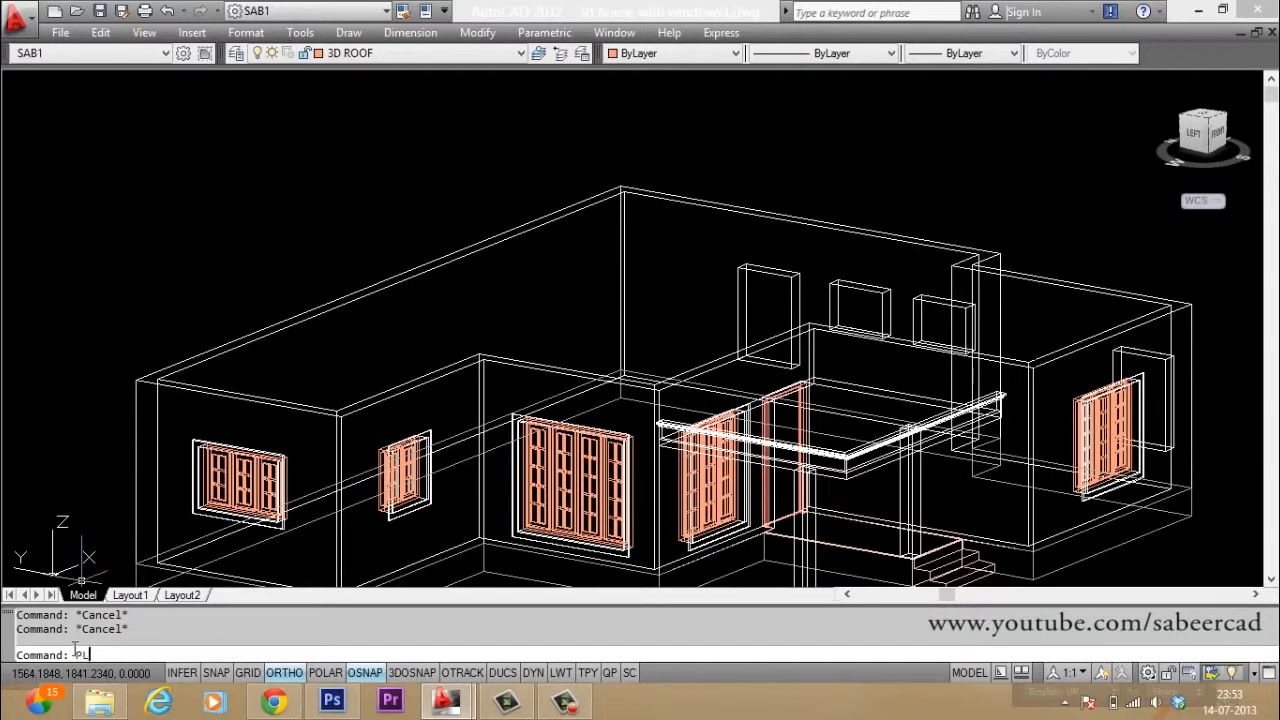
Draw a closed polyline around the outer top corners of the house walls on the 3D ROOF layer
key(Return)
click(137, 380)
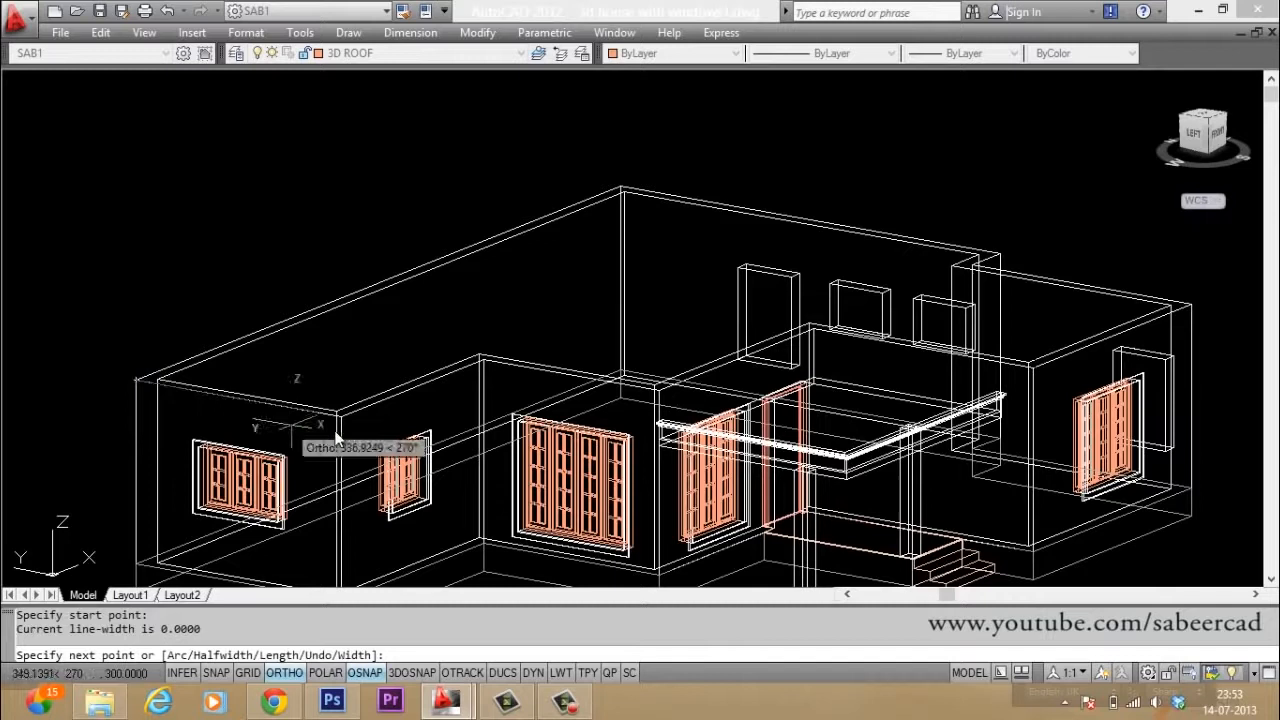
click(340, 420)
click(482, 362)
click(668, 400)
click(819, 334)
click(1042, 367)
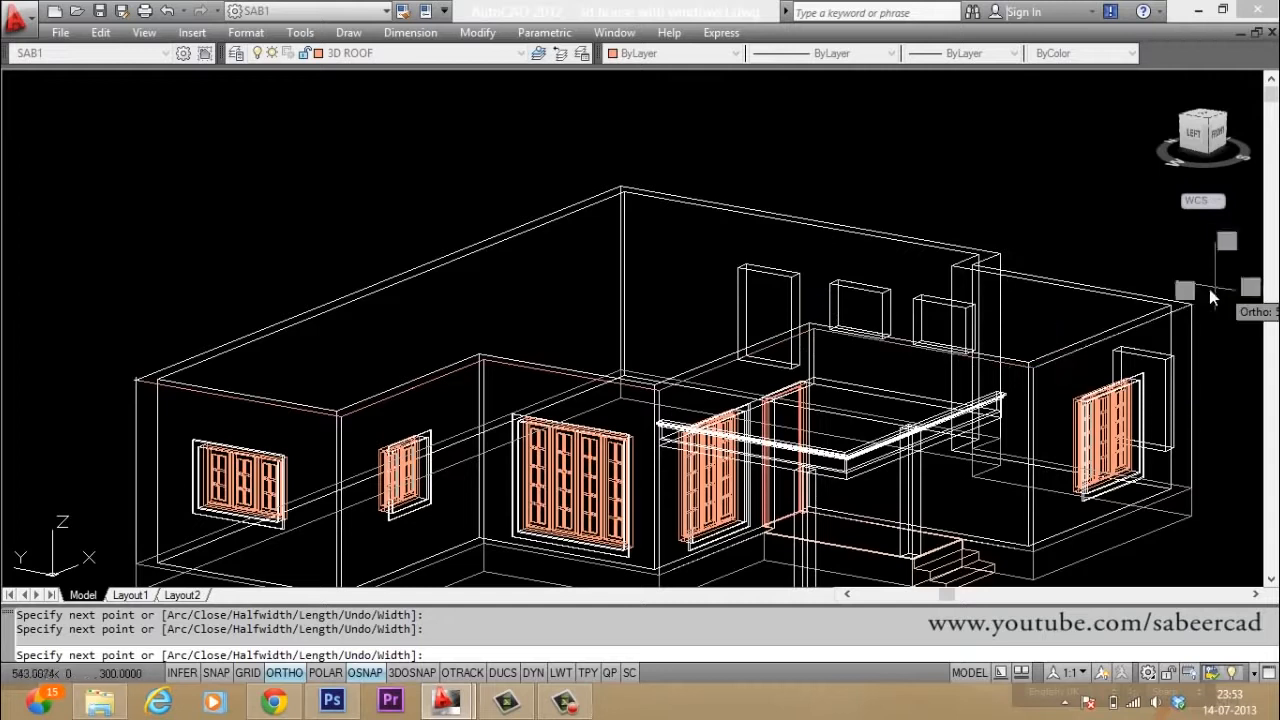
click(1196, 301)
click(988, 269)
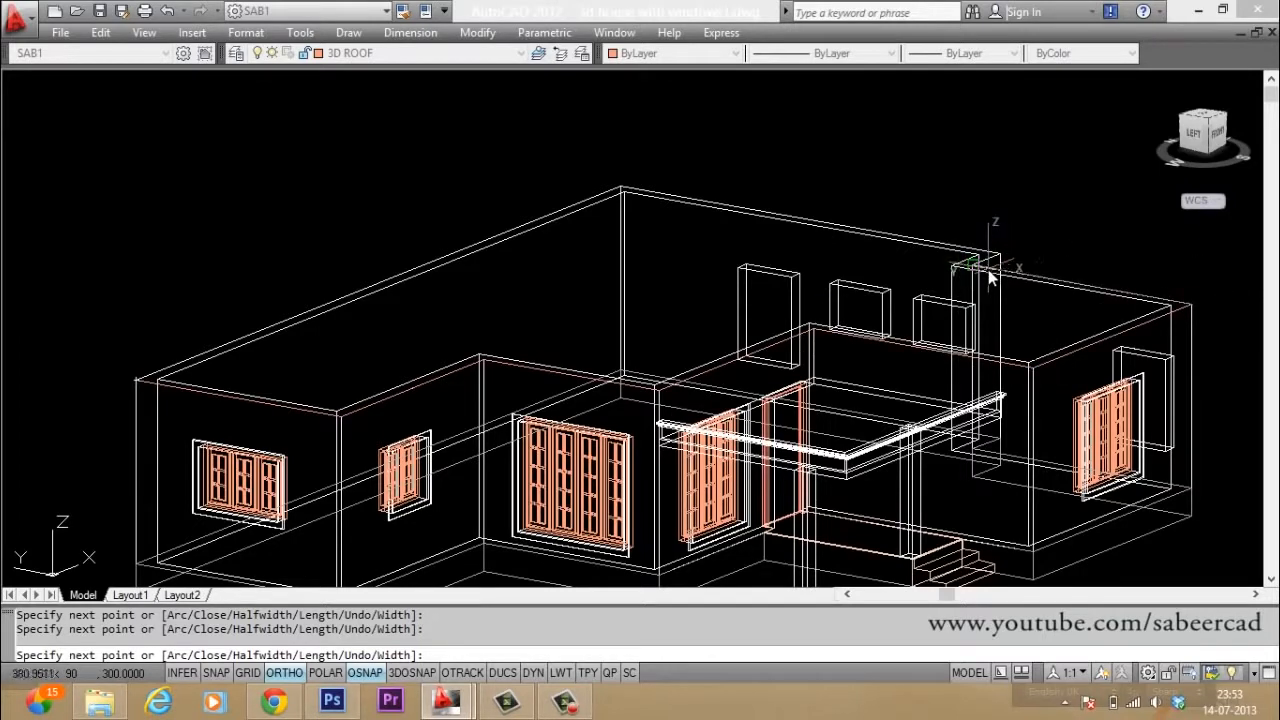
click(631, 182)
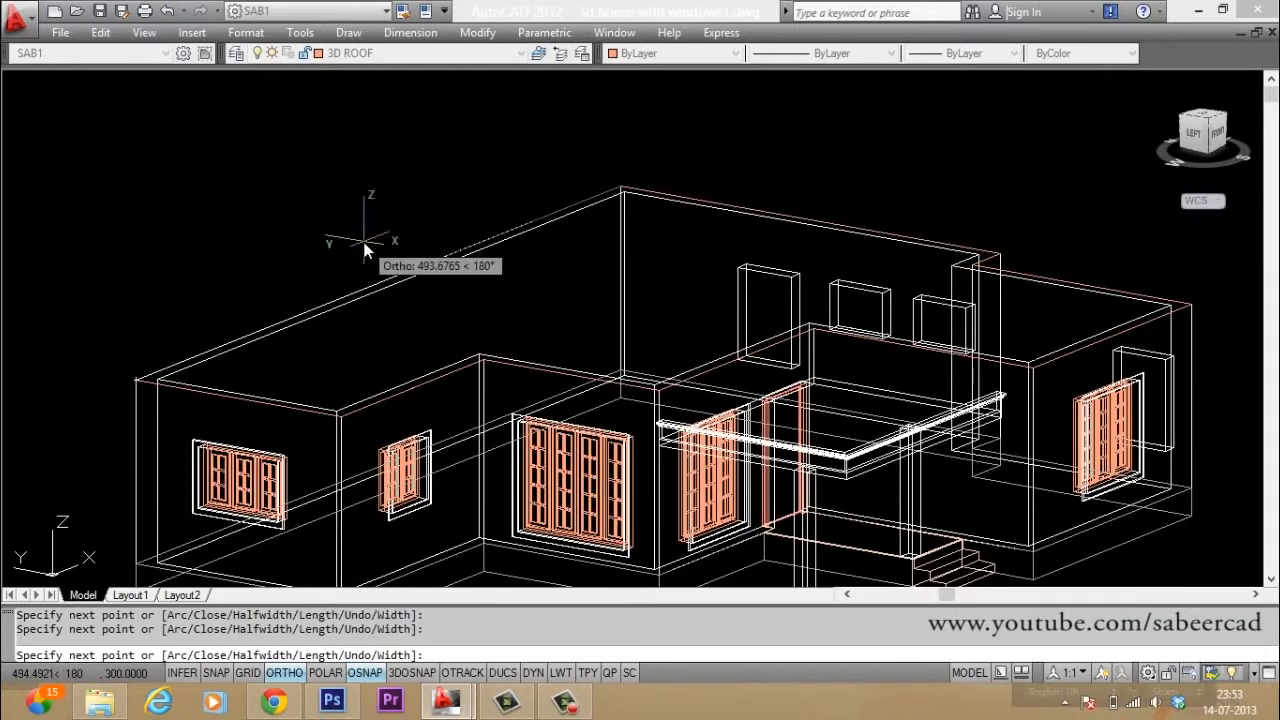
text(c)
key(Return)
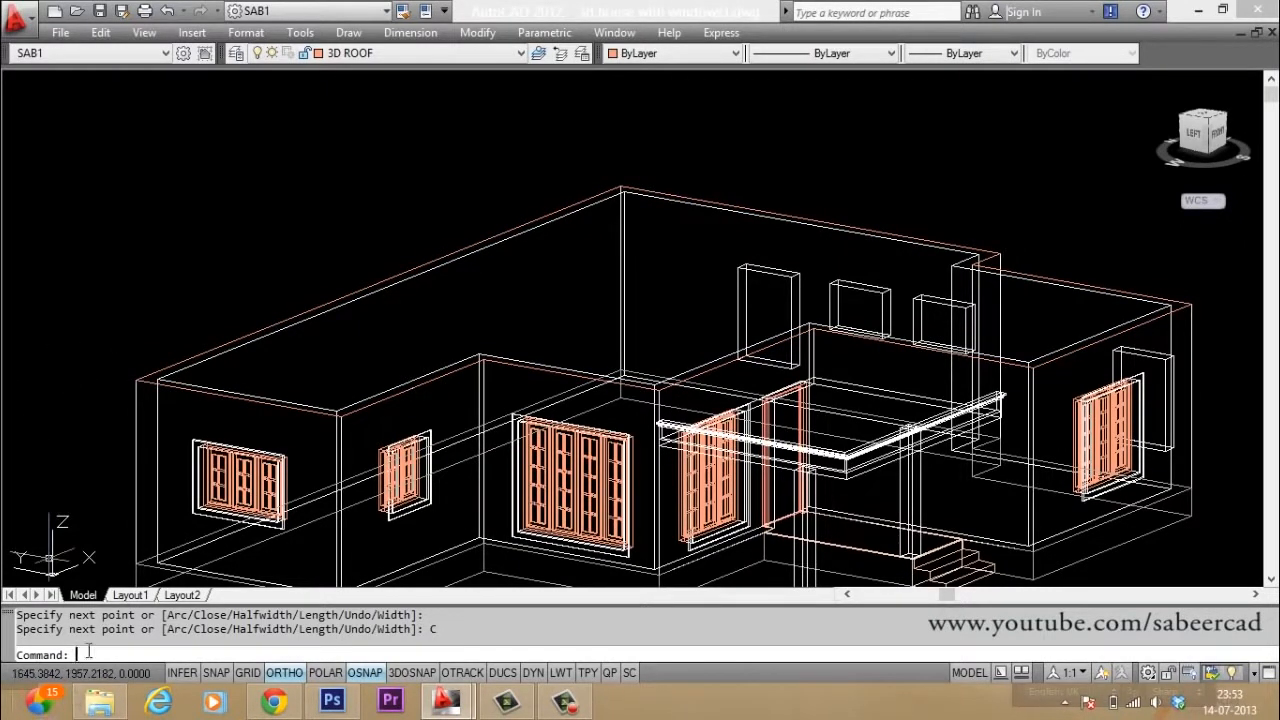
Offset the wall-top polyline outward by 75 to outline the roof overhang
key(Return)
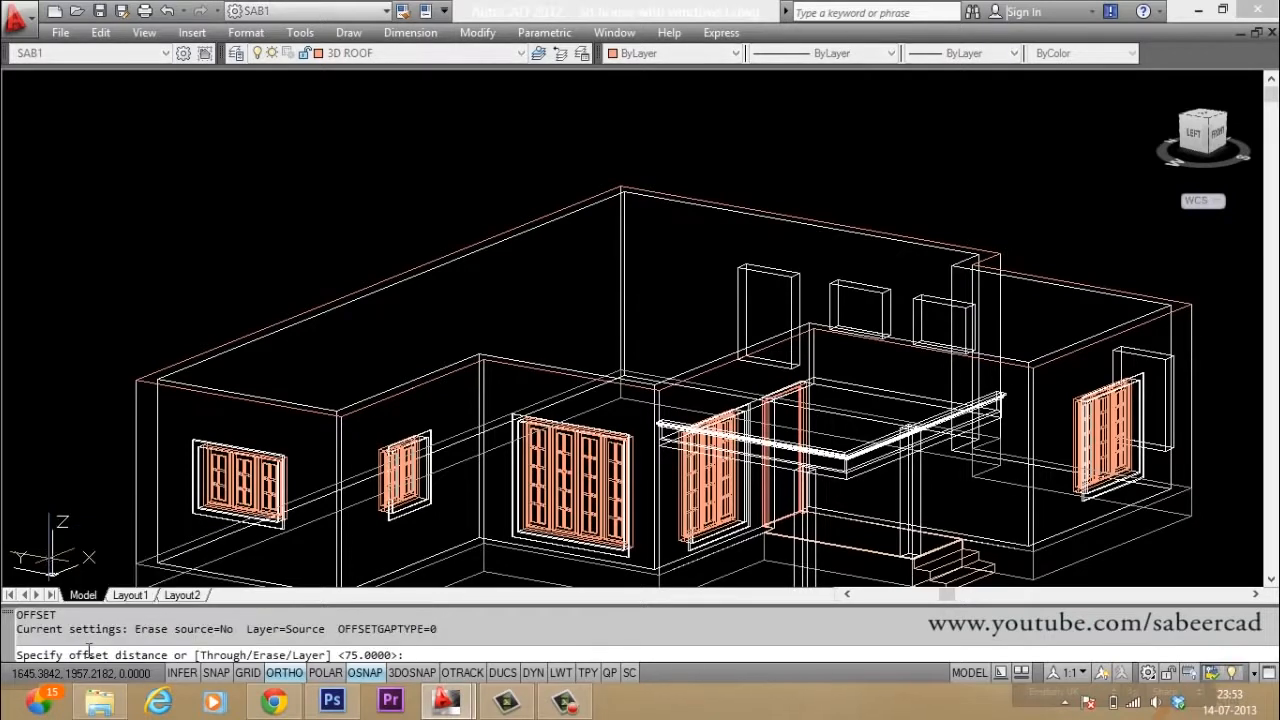
text(75)
key(Return)
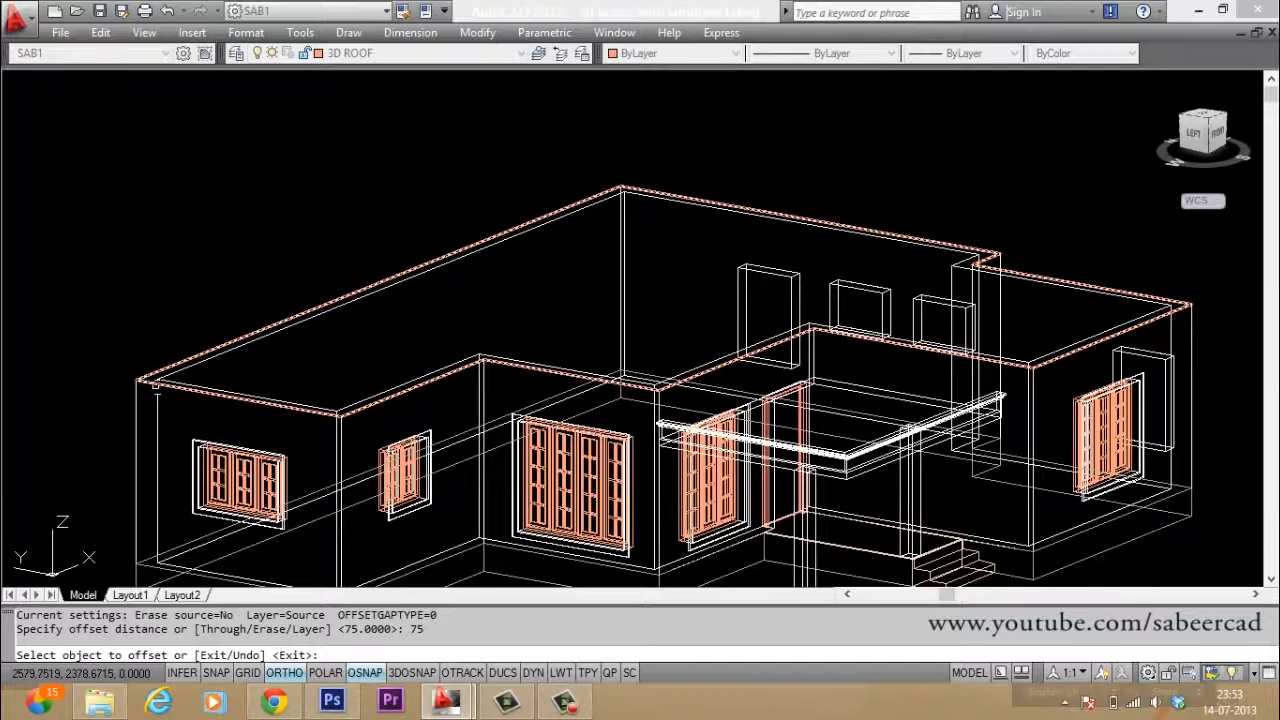
click(156, 385)
click(70, 432)
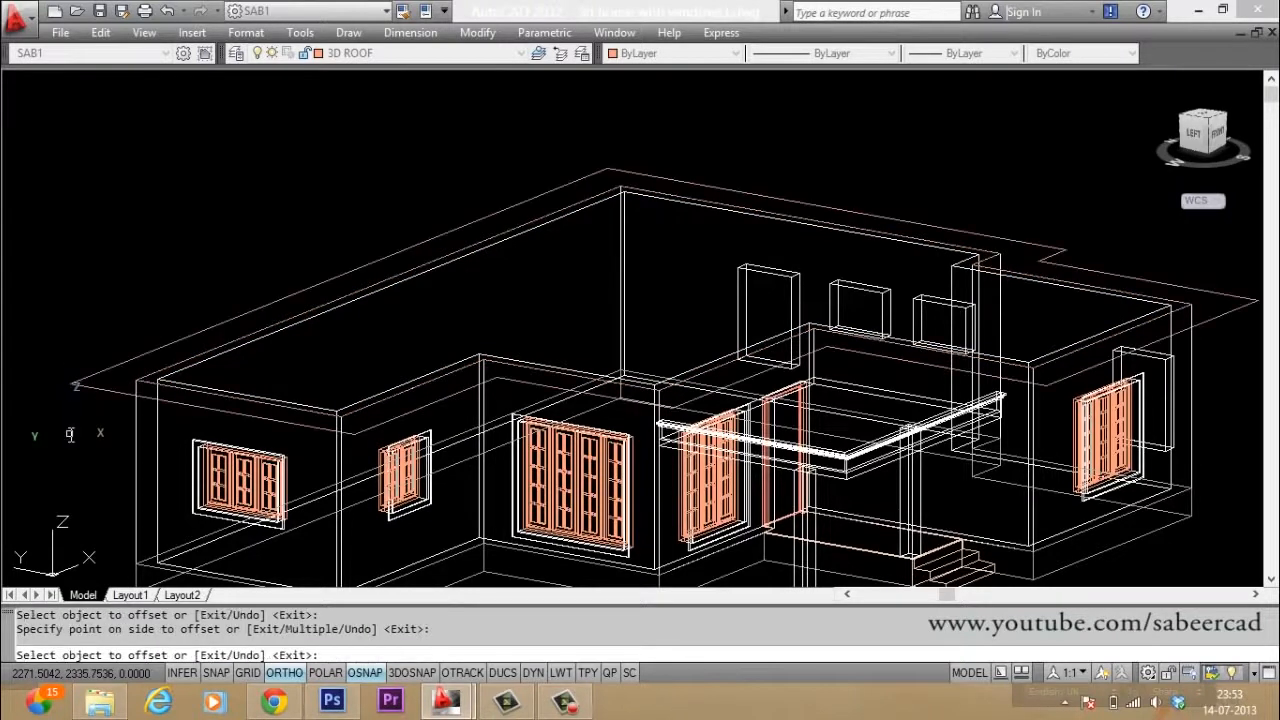
key(Escape)
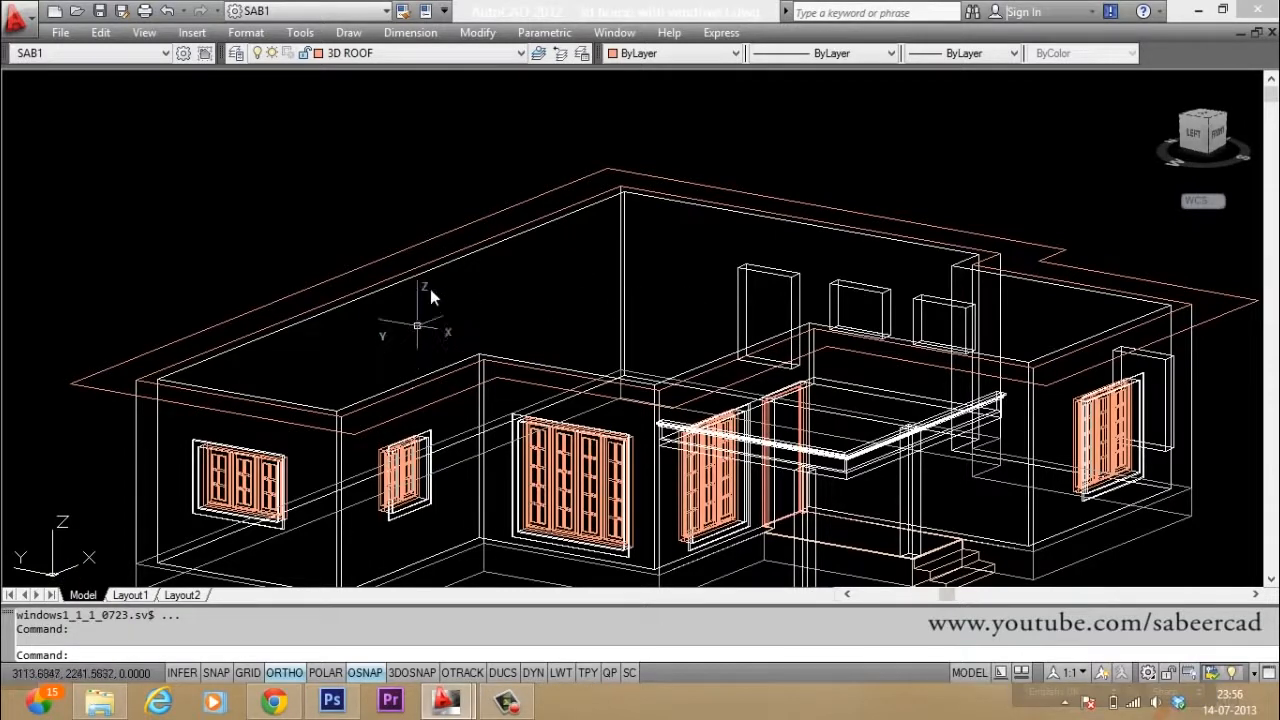
Examine the roof inclination and taper angle in "3d house with windows.dwg", and return to "3d house with windows1.dwg"
click(614, 32)
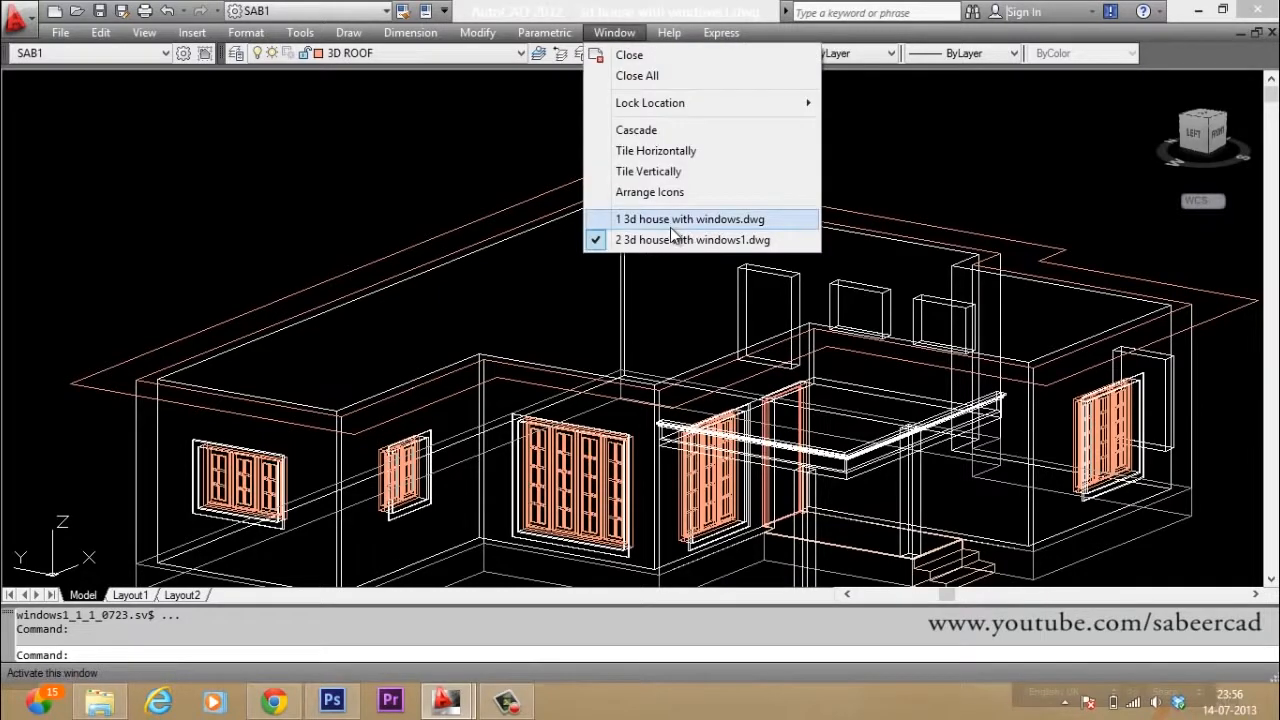
click(671, 224)
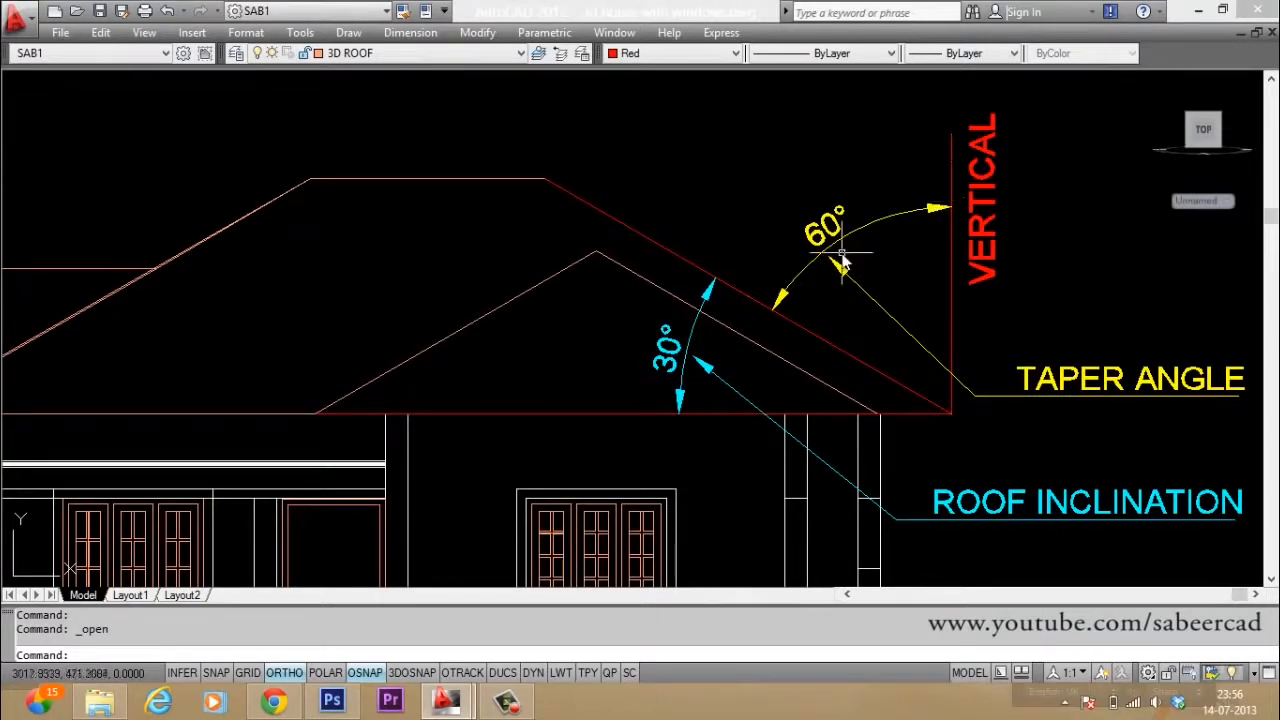
click(614, 32)
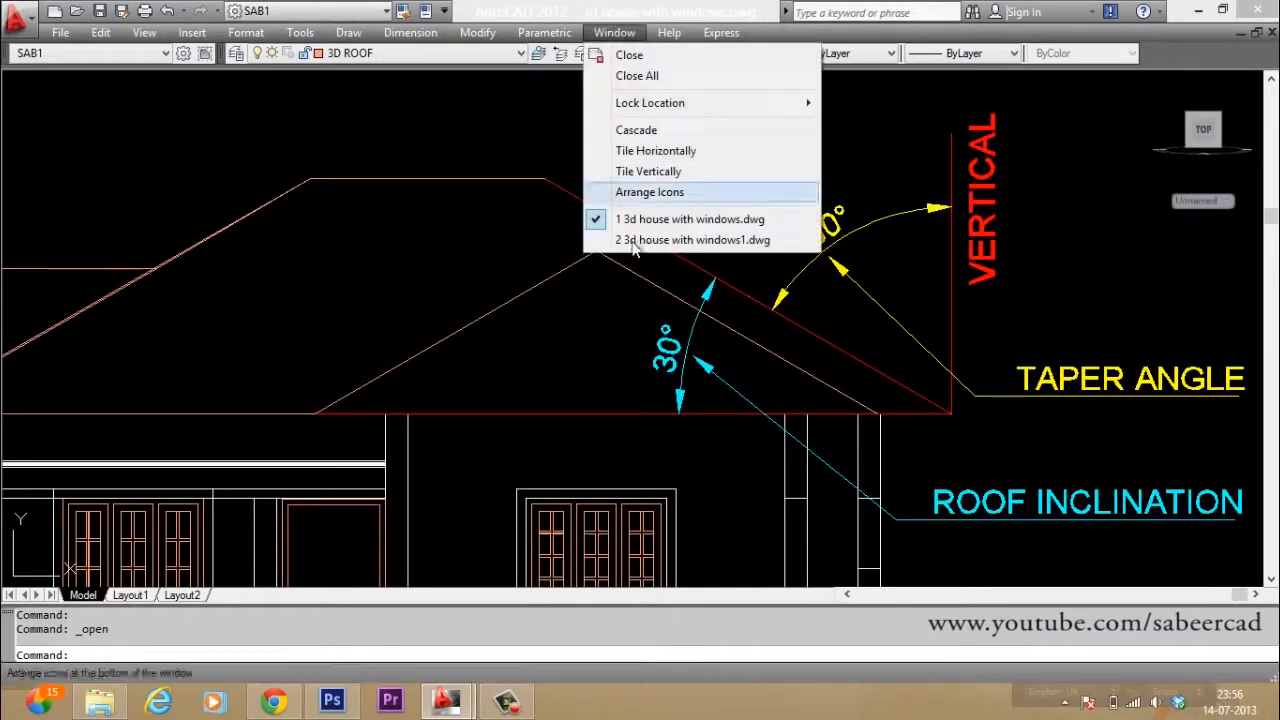
click(642, 240)
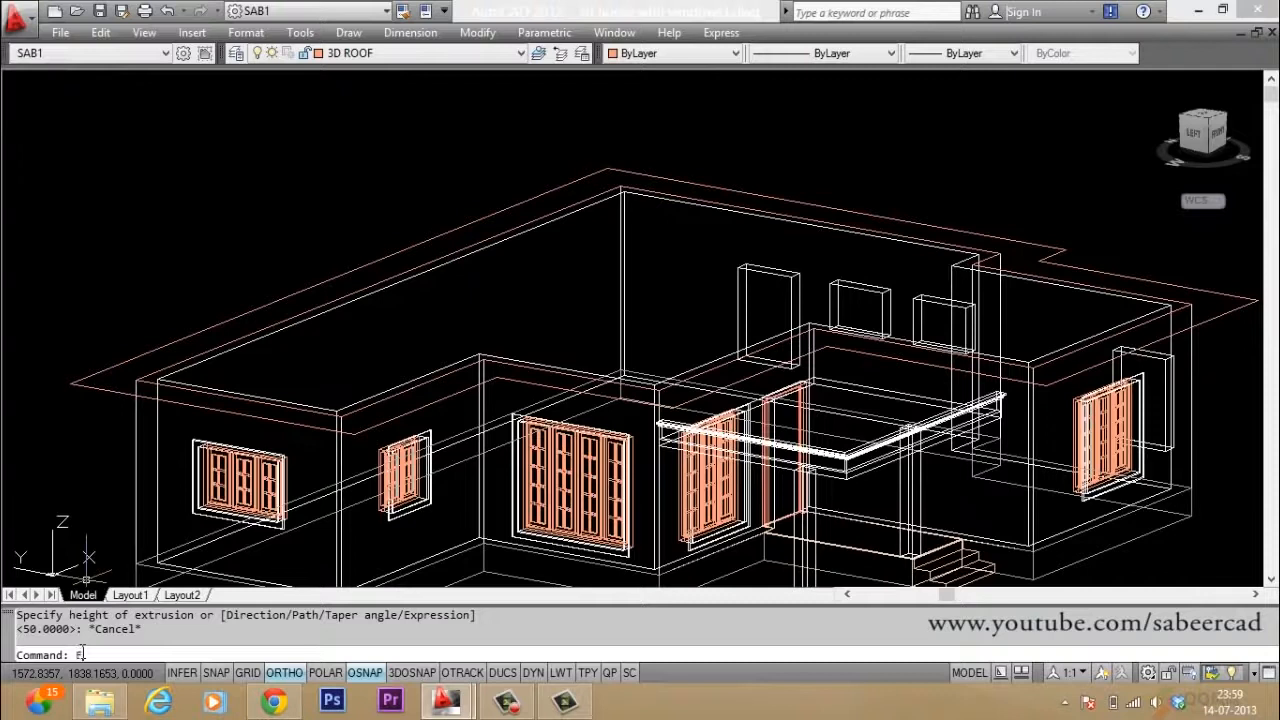
Extrude the offset roof outline with a taper angle of 60 degrees and a height of 50
text(ext)
key(Return)
click(109, 389)
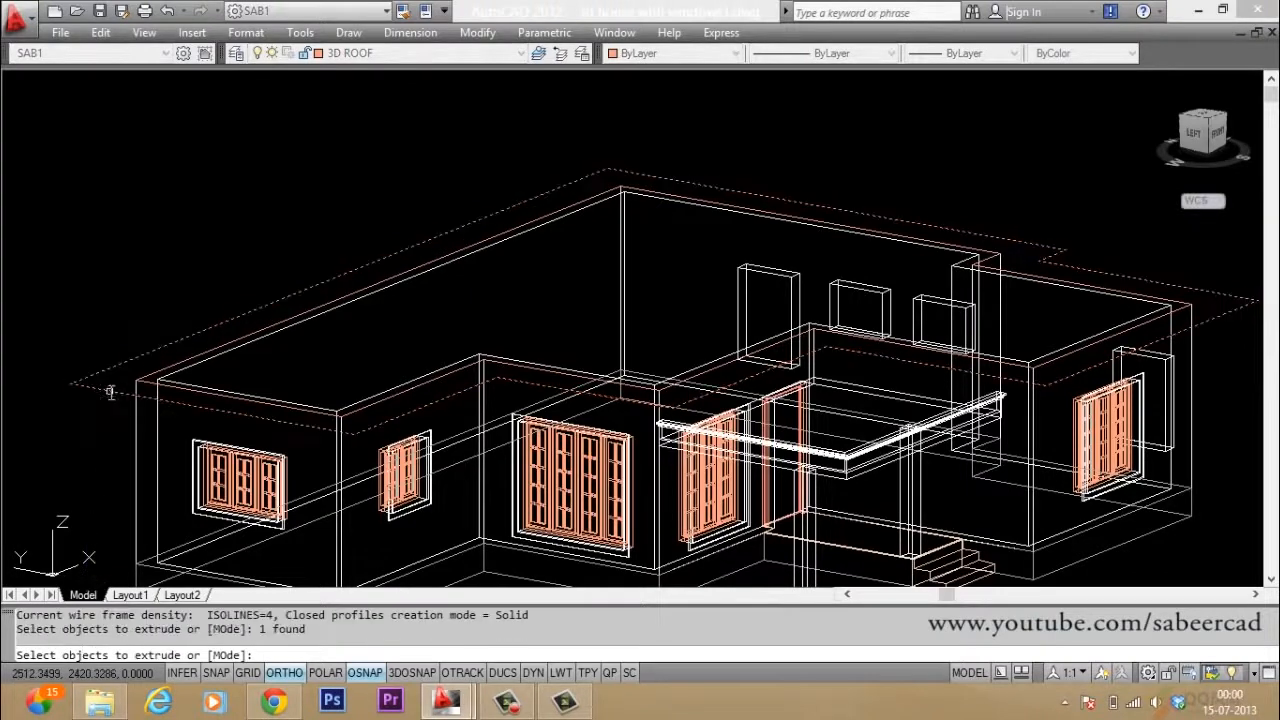
key(Return)
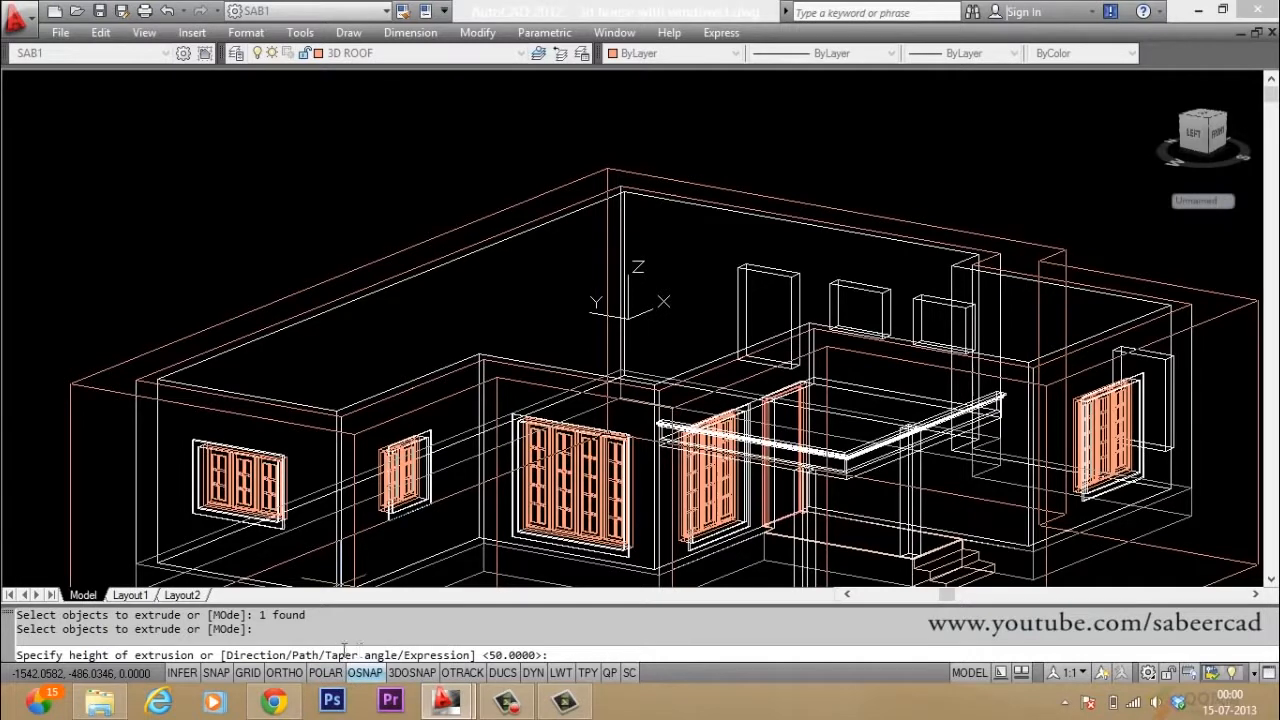
text(T)
key(Return)
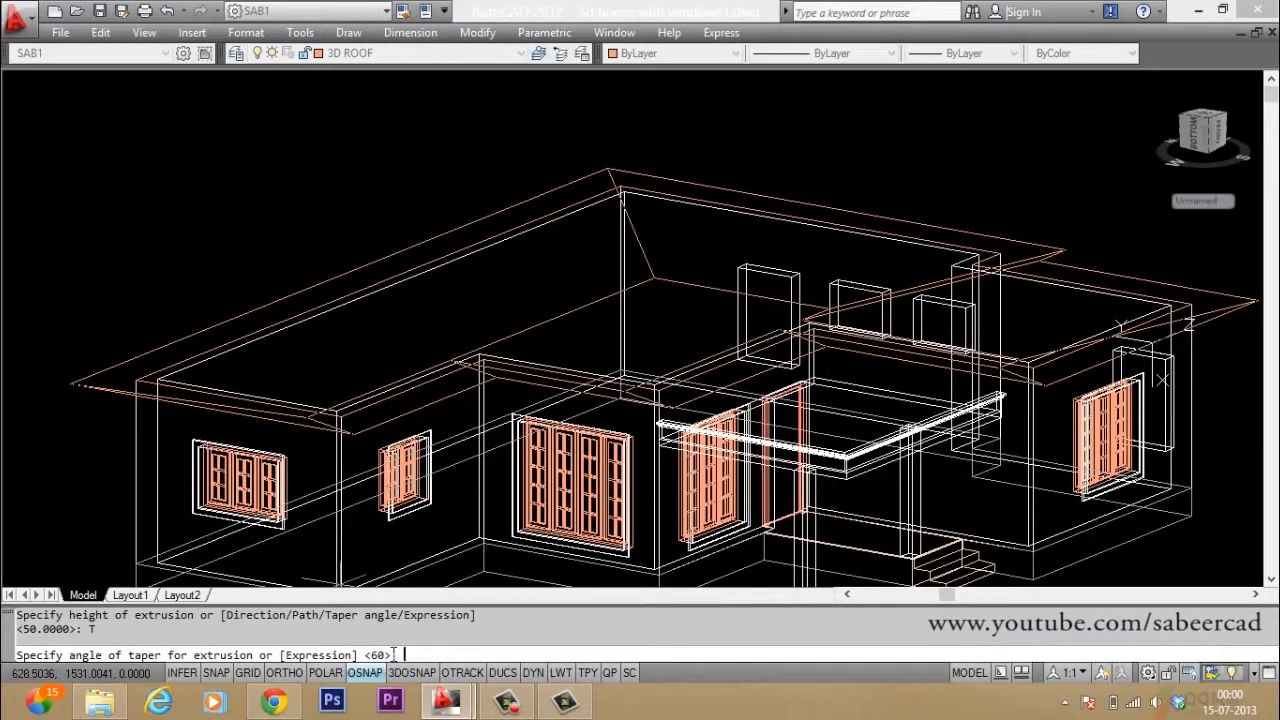
text(60)
key(Return)
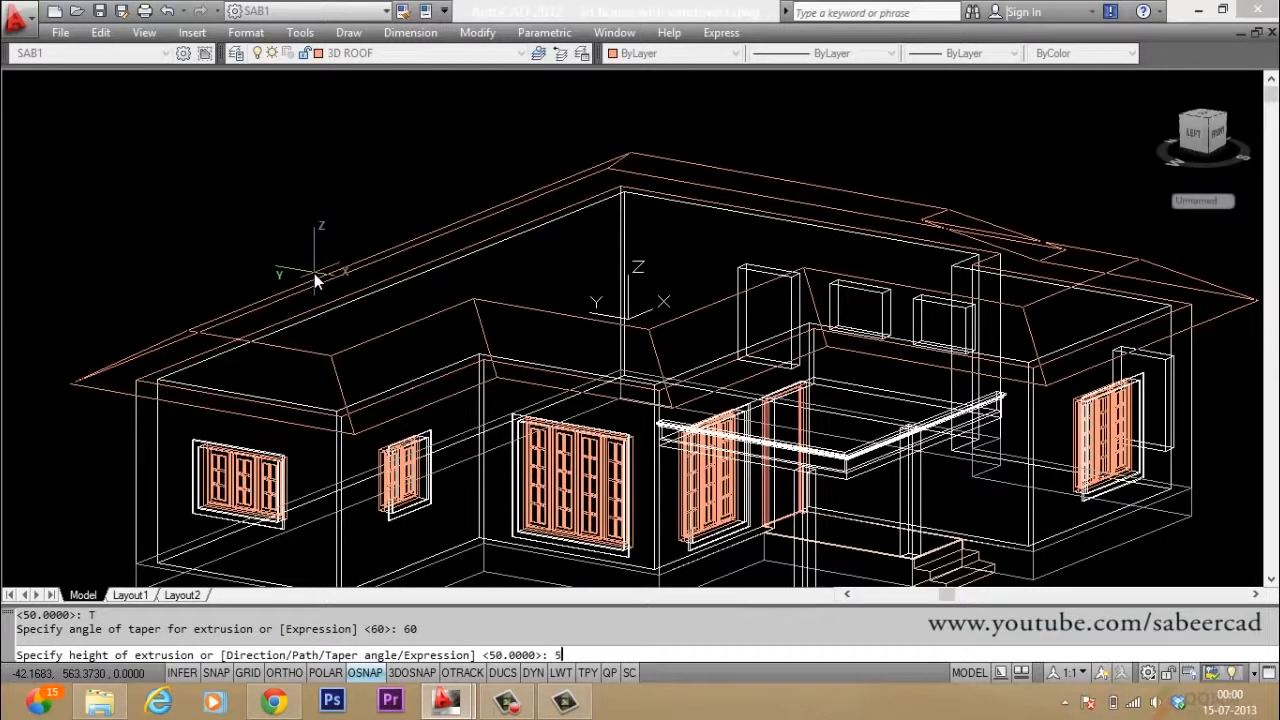
key(Return)
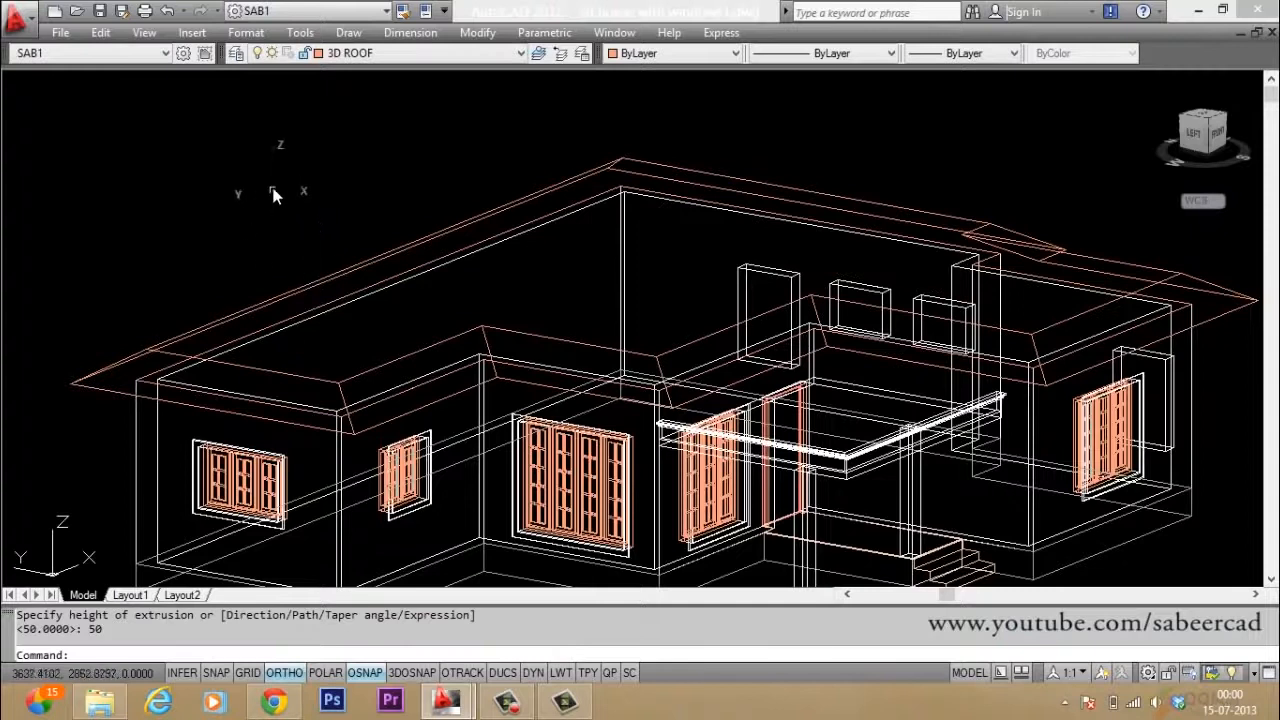
Display the model shaded with the SHADE command and leave nothing selected
text(SHADE)
key(Return)
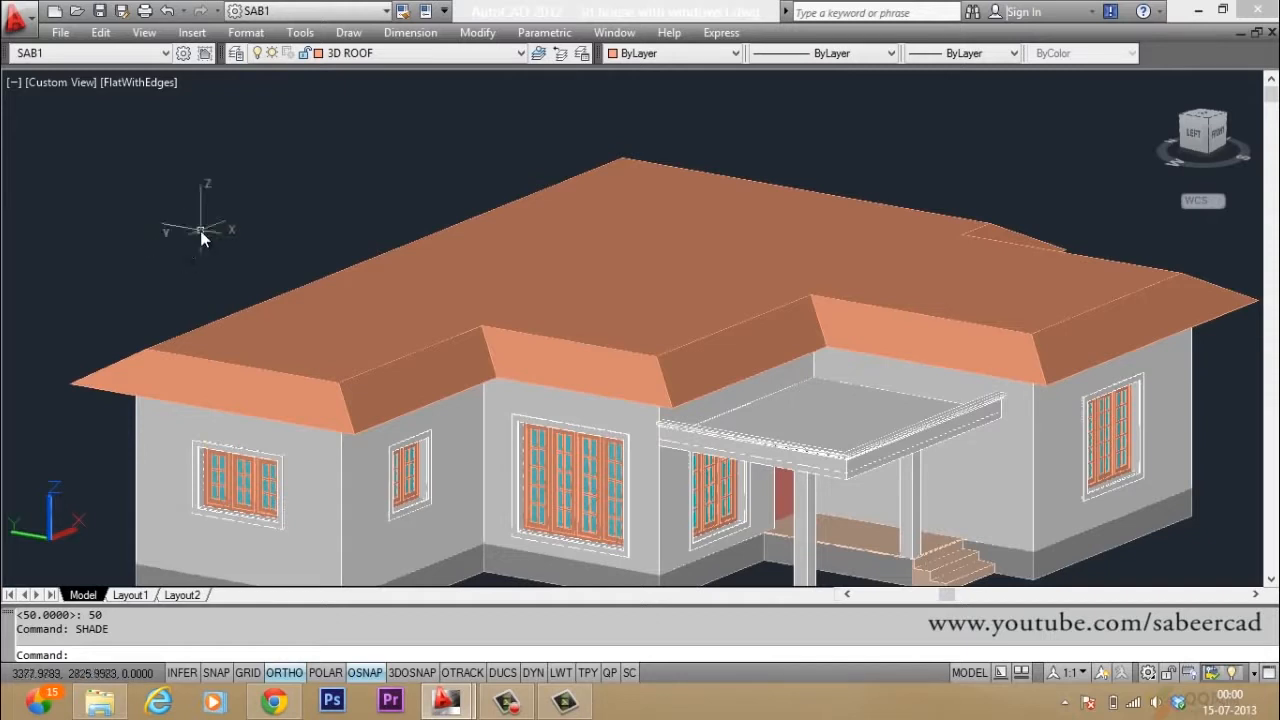
click(279, 351)
key(Escape)
key(Escape)
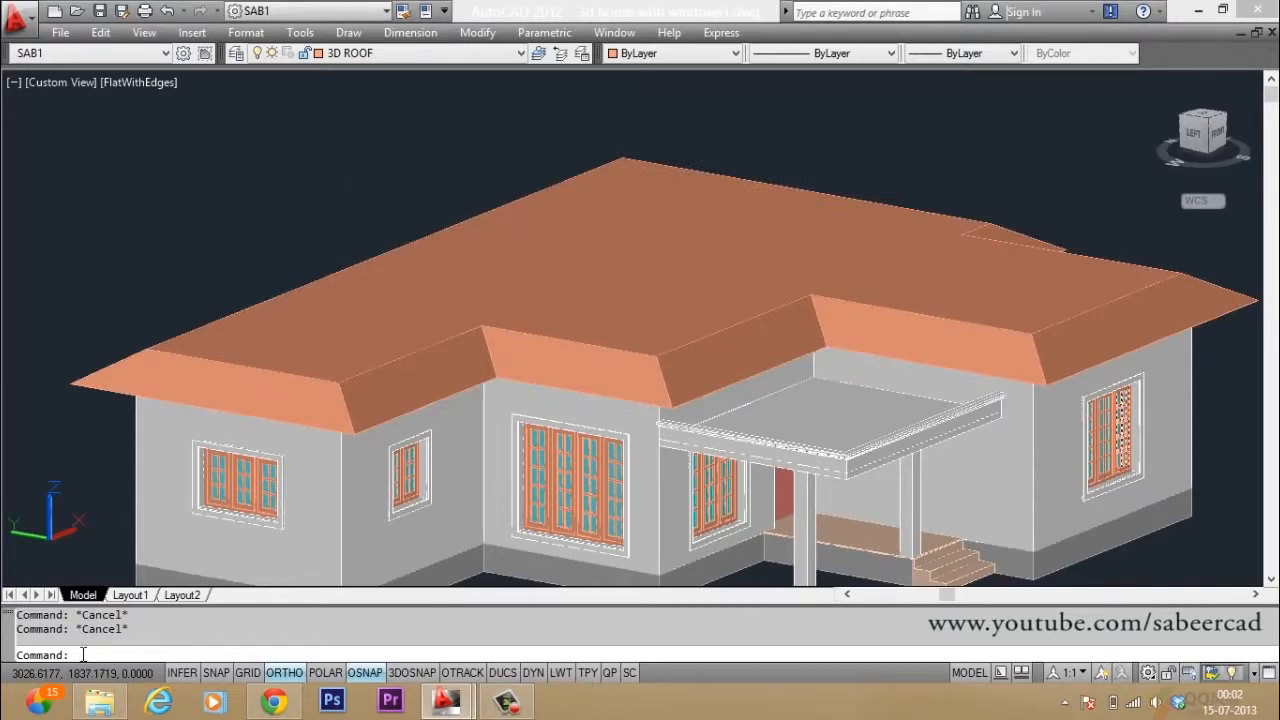
Move the flat top face of the roof solid straight up along Z with SOLIDEDIT so the slopes meet in ridges
text(sl)
text(lidedit)
key(Return)
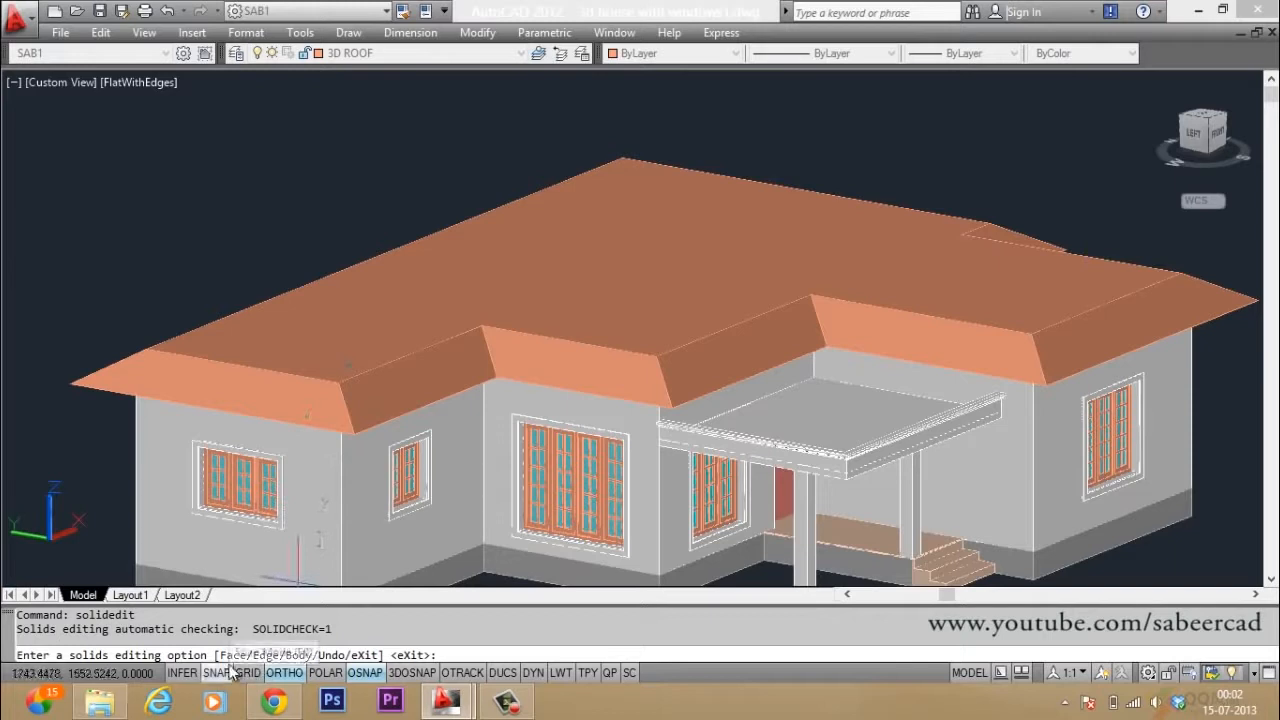
key(Return)
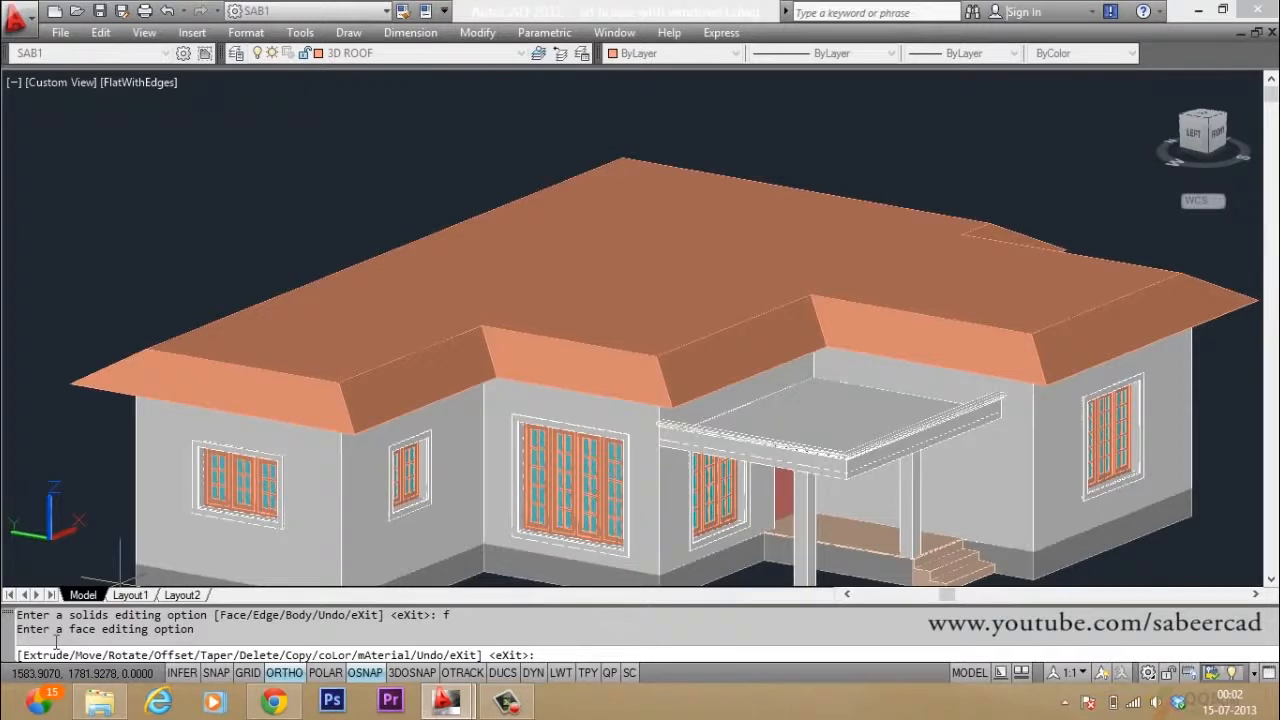
text(m)
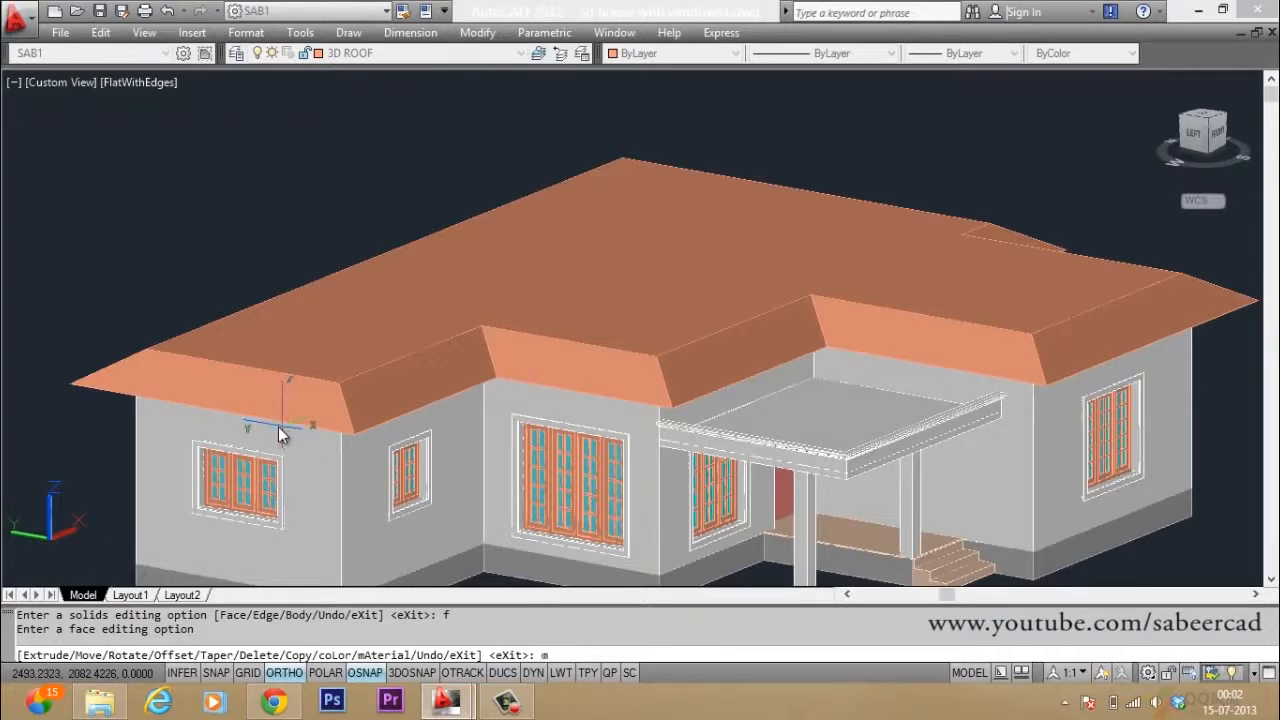
key(Return)
click(403, 310)
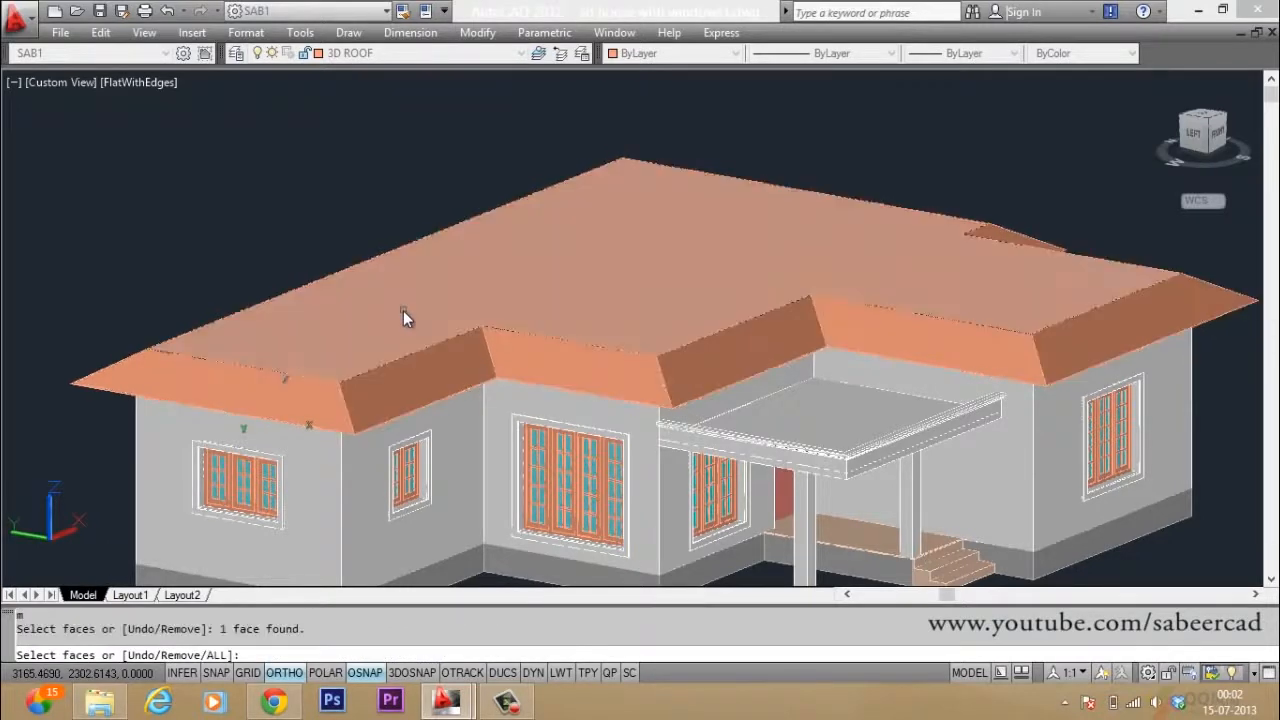
key(Return)
click(186, 340)
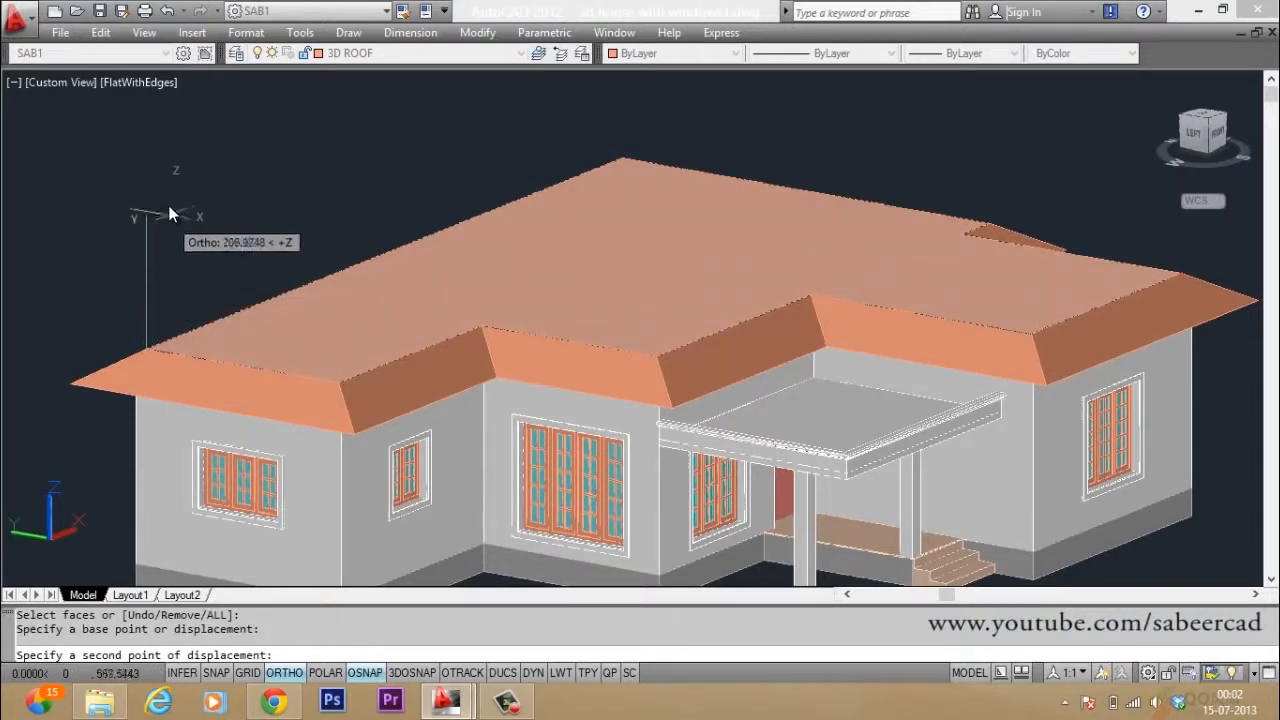
click(155, 116)
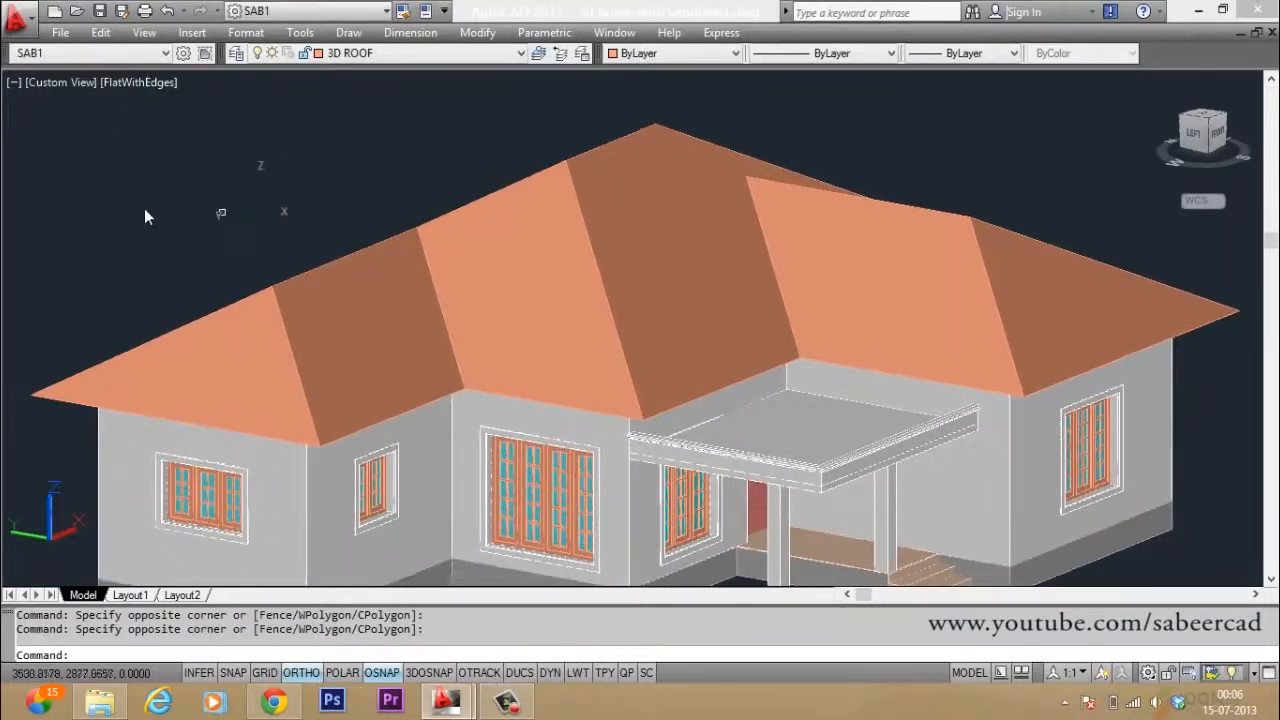
Set the visual style to 2D Wireframe
click(140, 82)
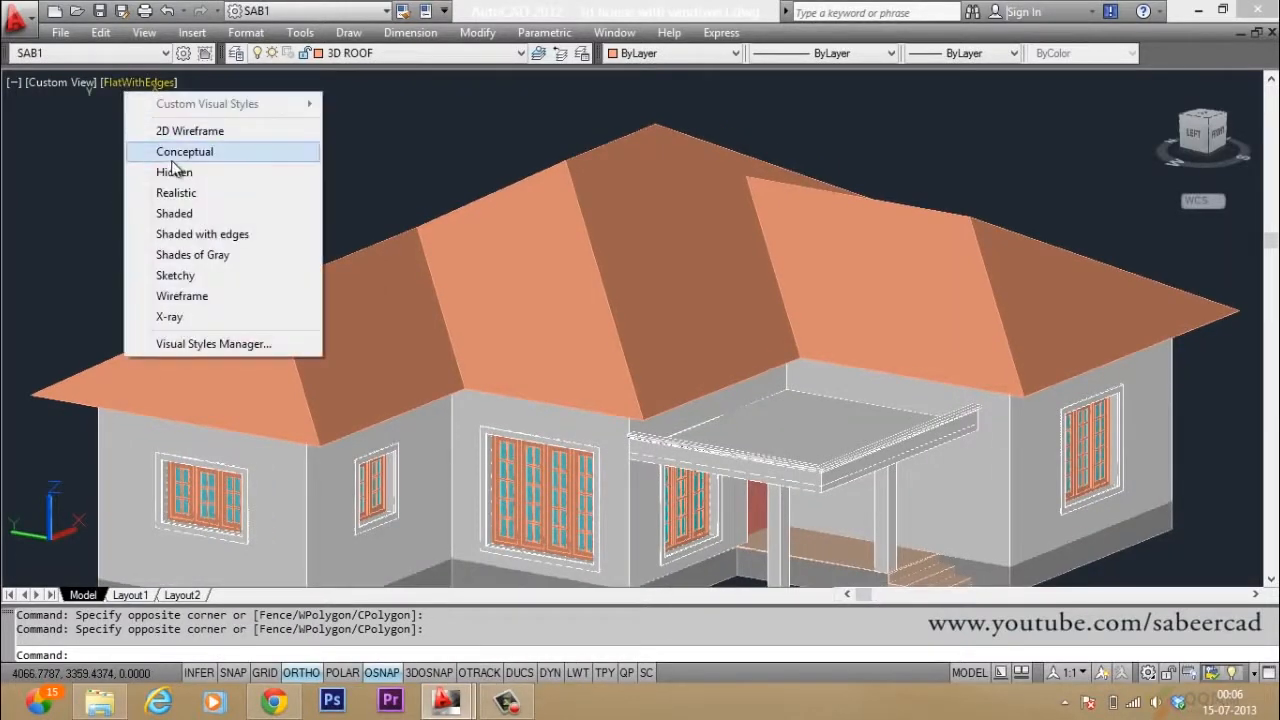
click(160, 130)
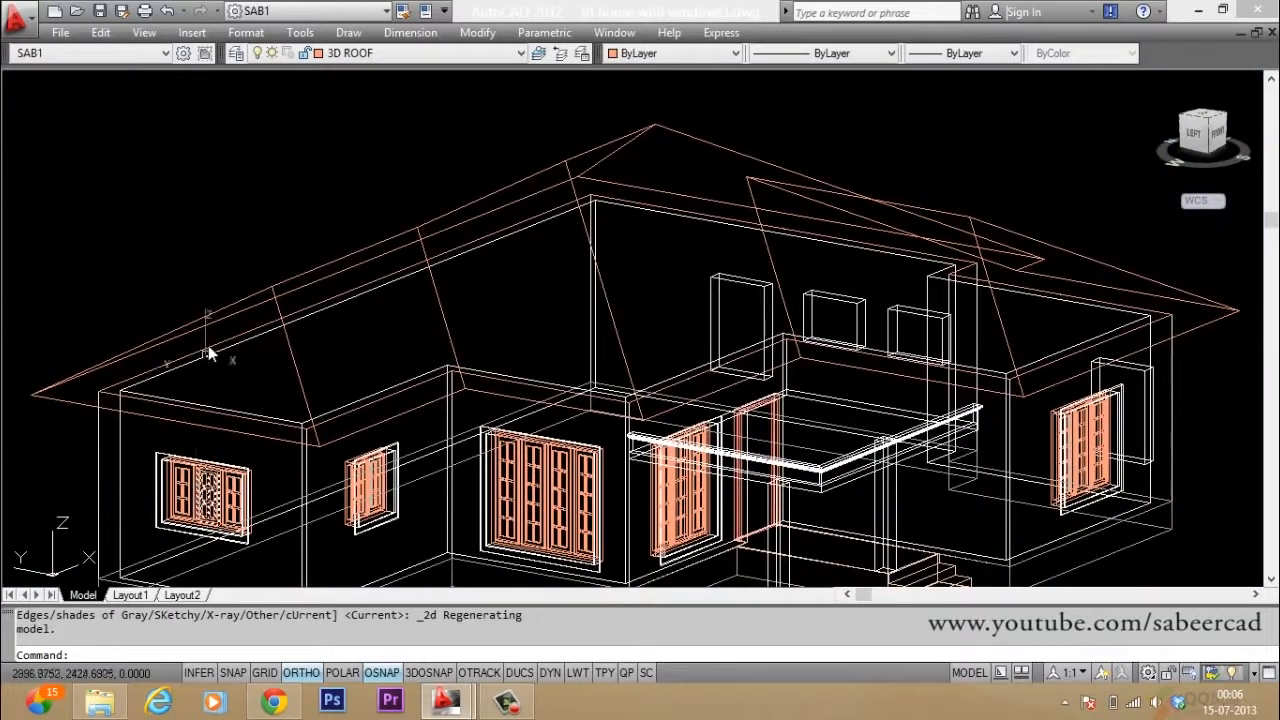
scroll(270, 341, down, 3)
scroll(273, 336, up, 2)
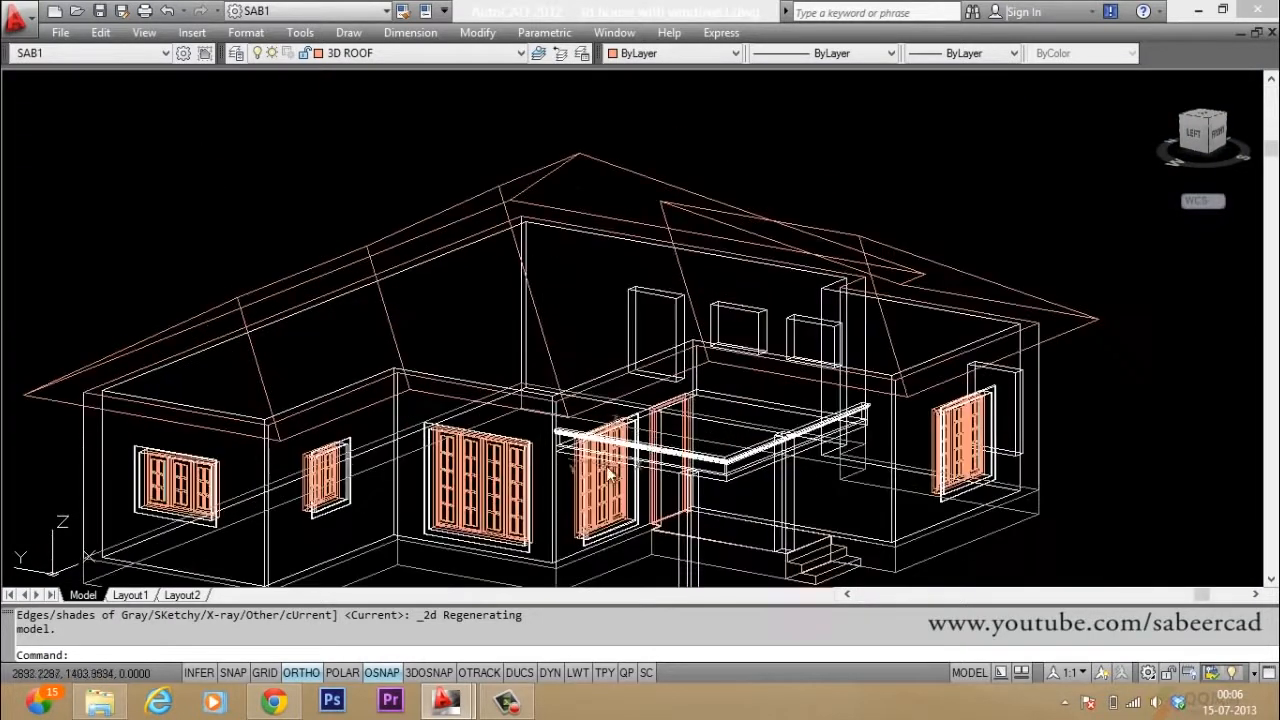
Show the house from the front and align the UCS to that view
click(1222, 140)
scroll(626, 363, up, 7)
scroll(630, 364, down, 2)
scroll(423, 314, up, 2)
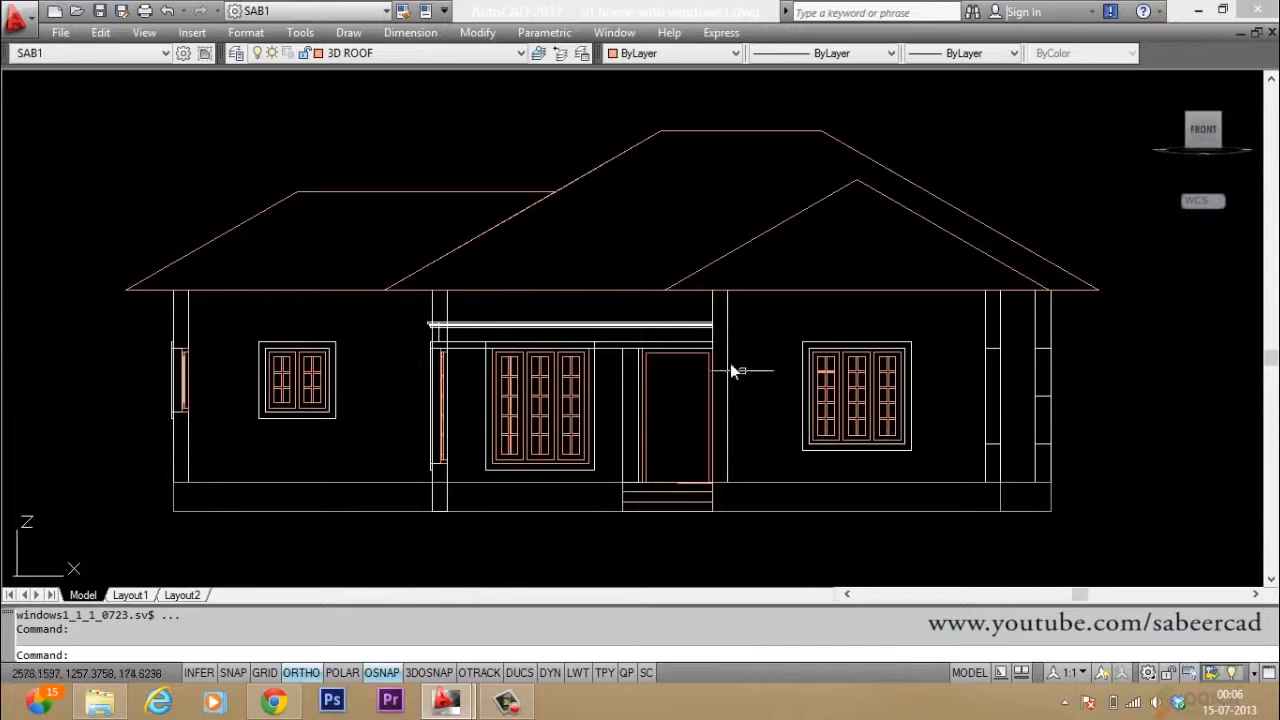
scroll(695, 355, up, 2)
scroll(695, 355, down, 2)
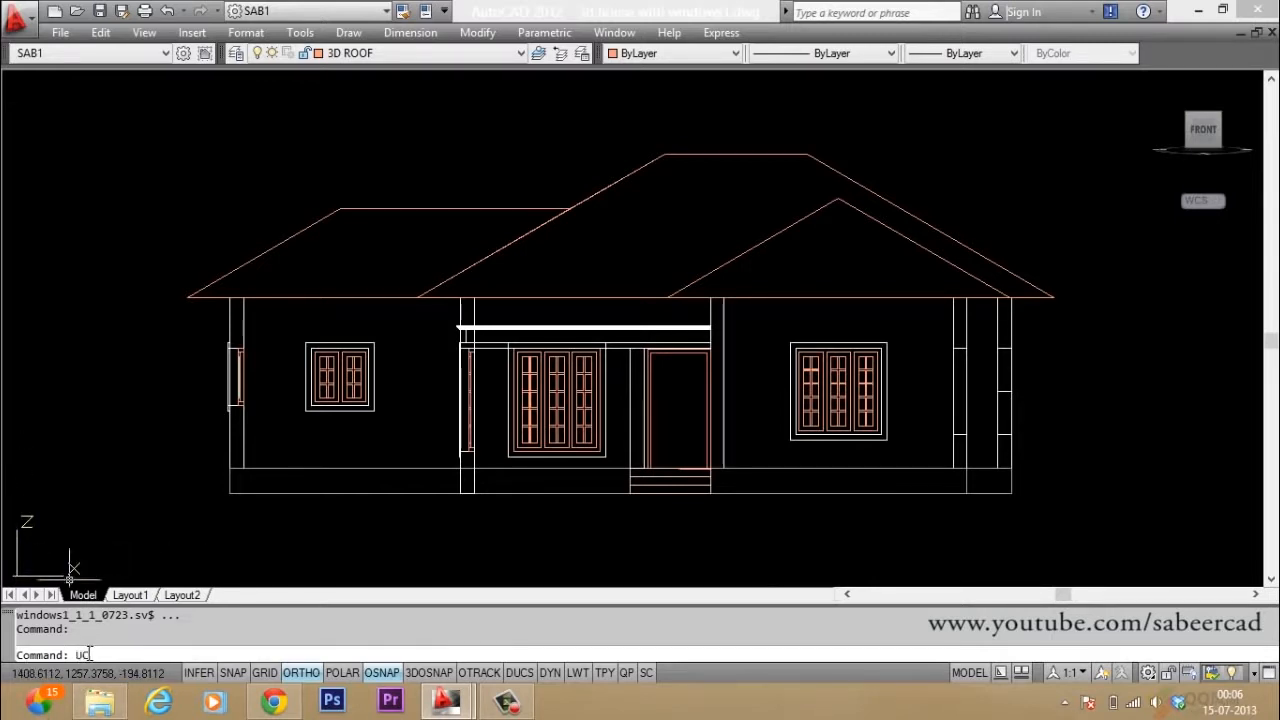
key(Return)
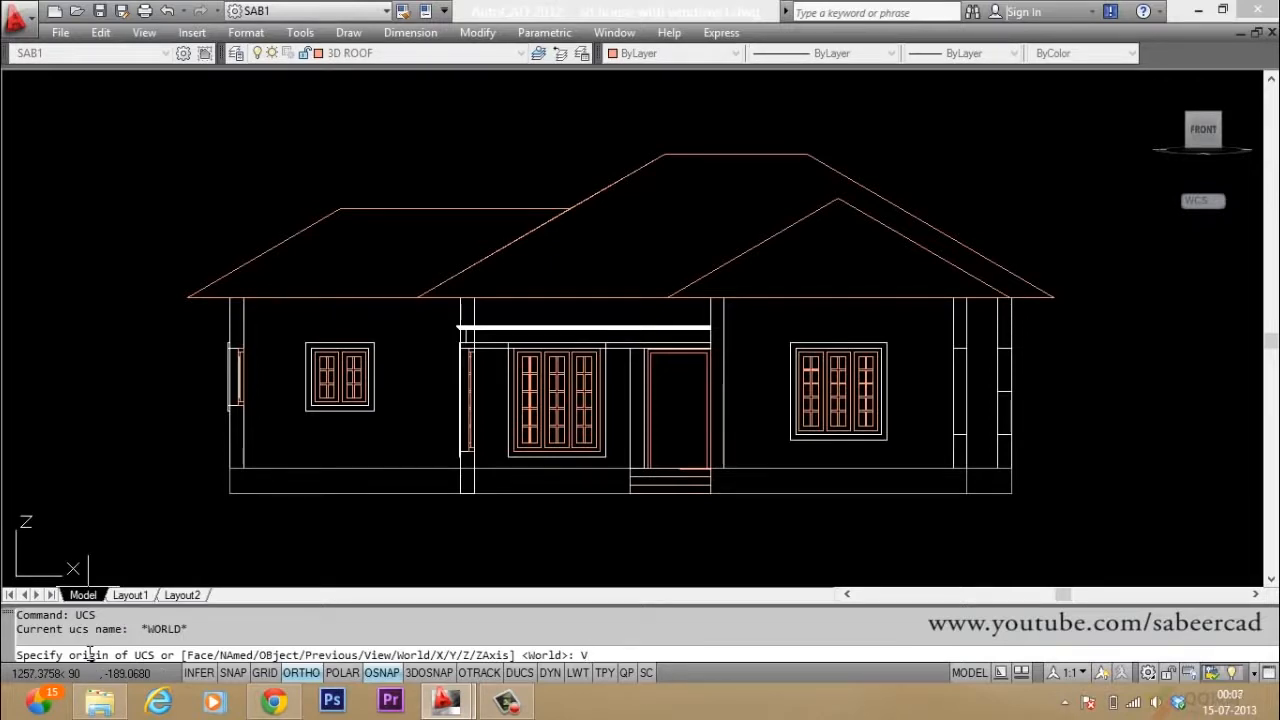
key(Return)
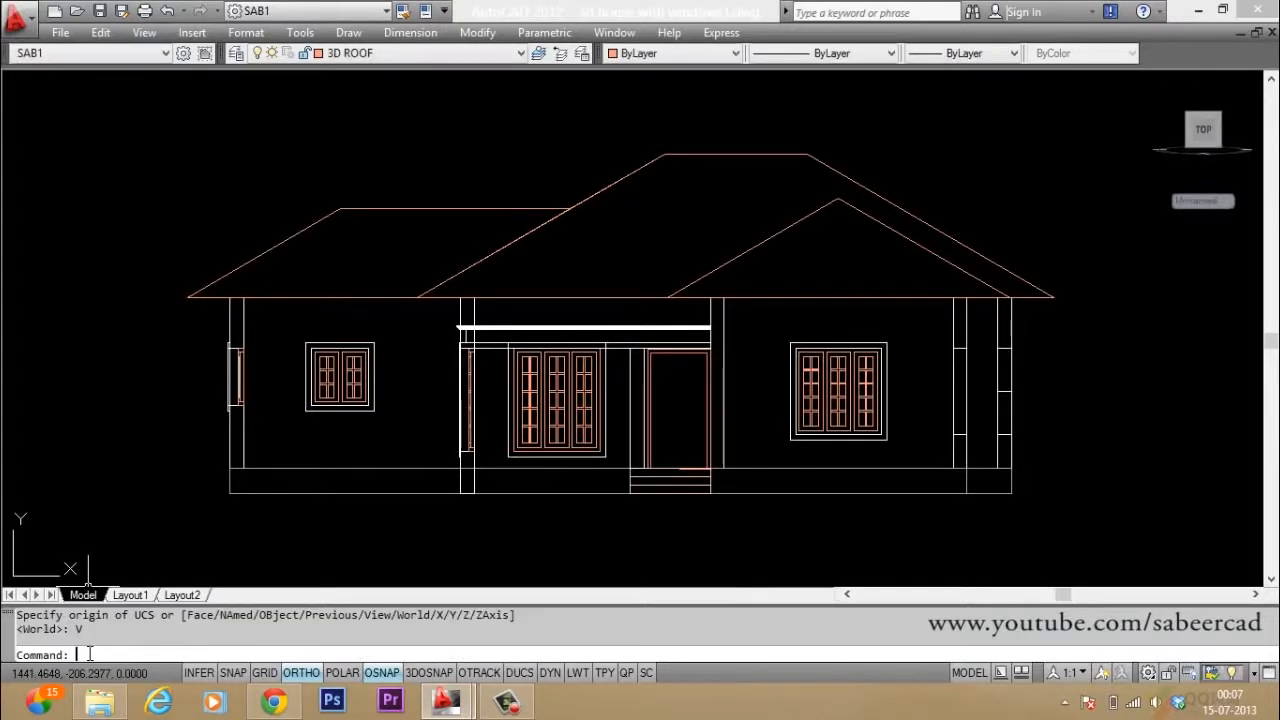
Move the roof straight down about 36 units so its slopes meet the outer top corners of the walls
scroll(230, 270, up, 3)
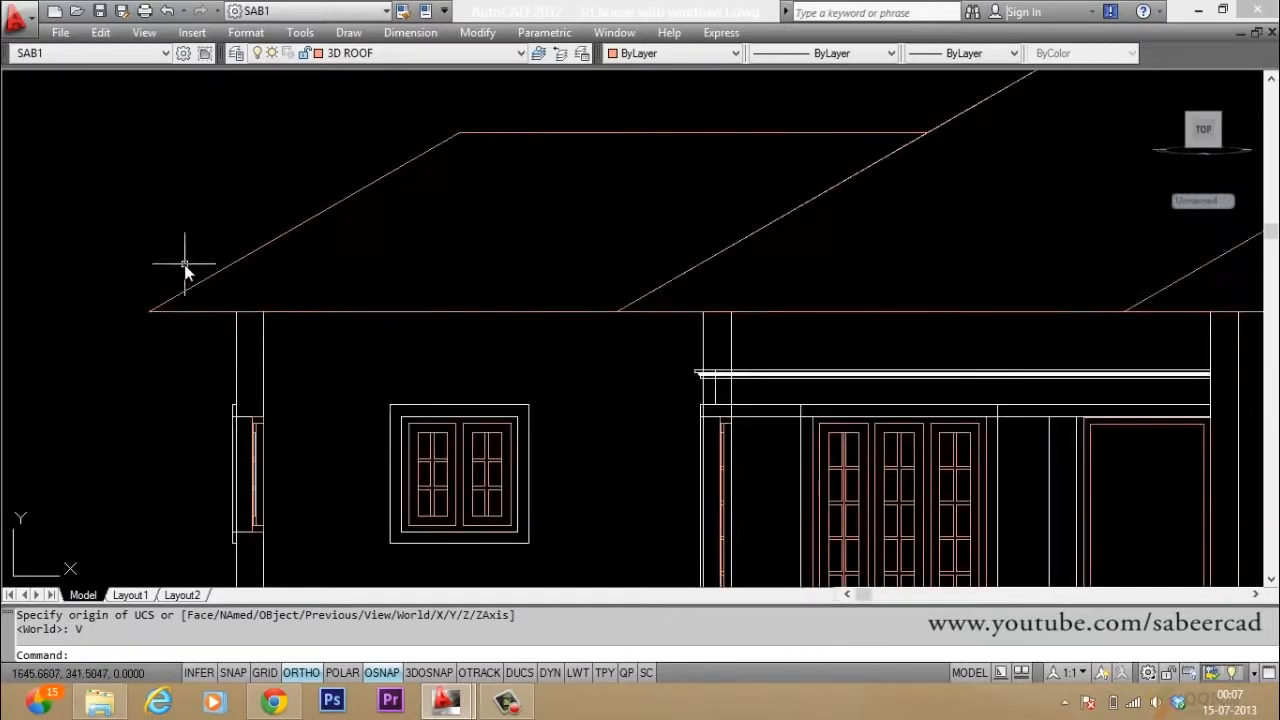
text(m)
key(Return)
click(190, 243)
click(114, 455)
key(Return)
click(127, 183)
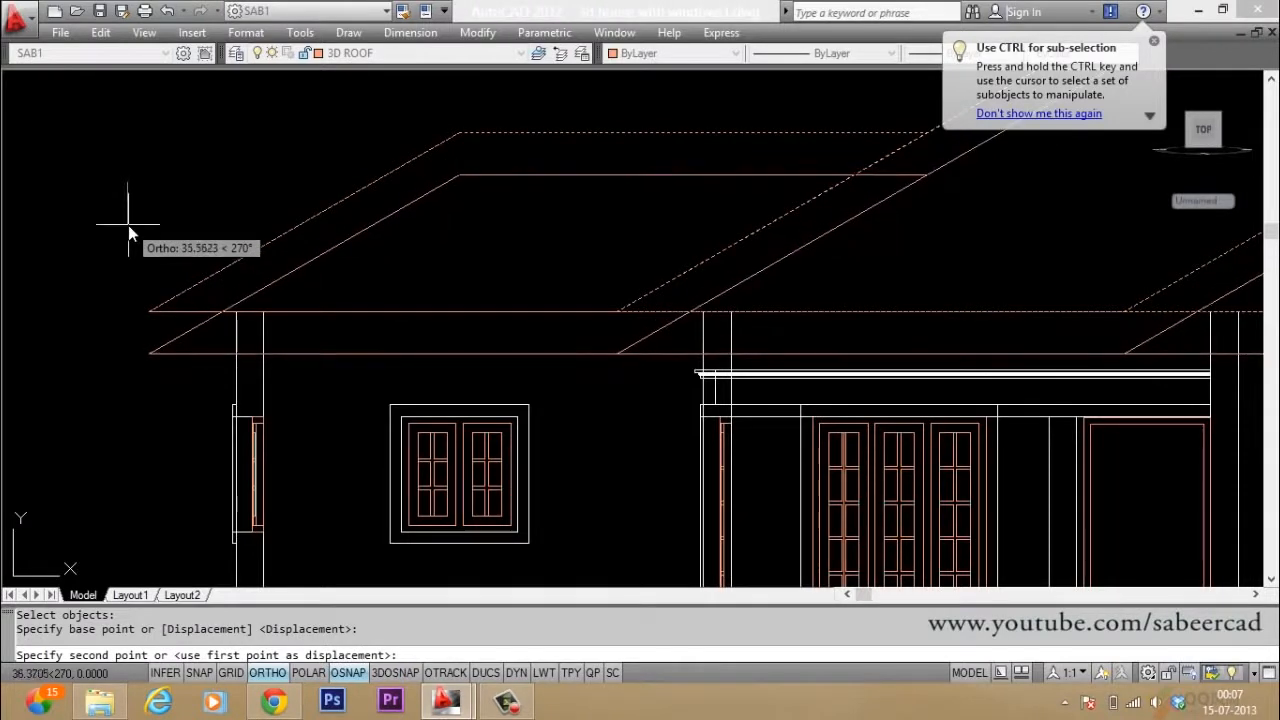
click(132, 226)
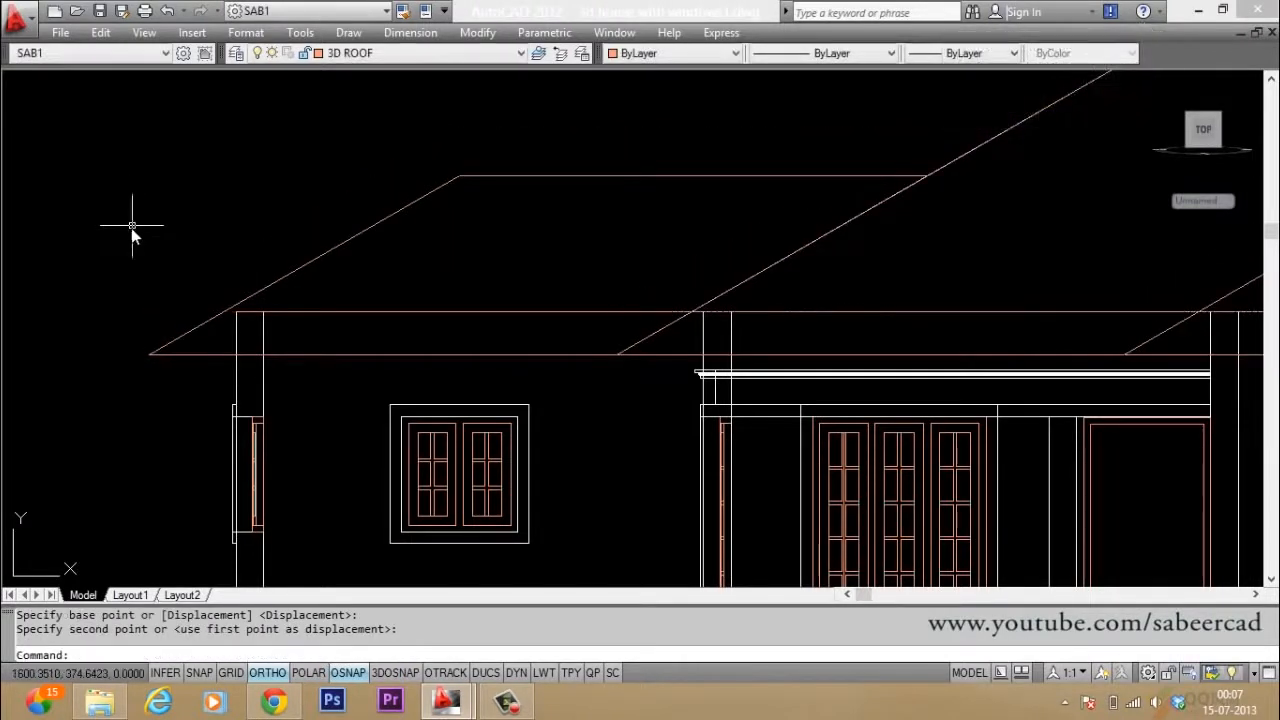
click(102, 262)
click(263, 343)
scroll(263, 343, up, 3)
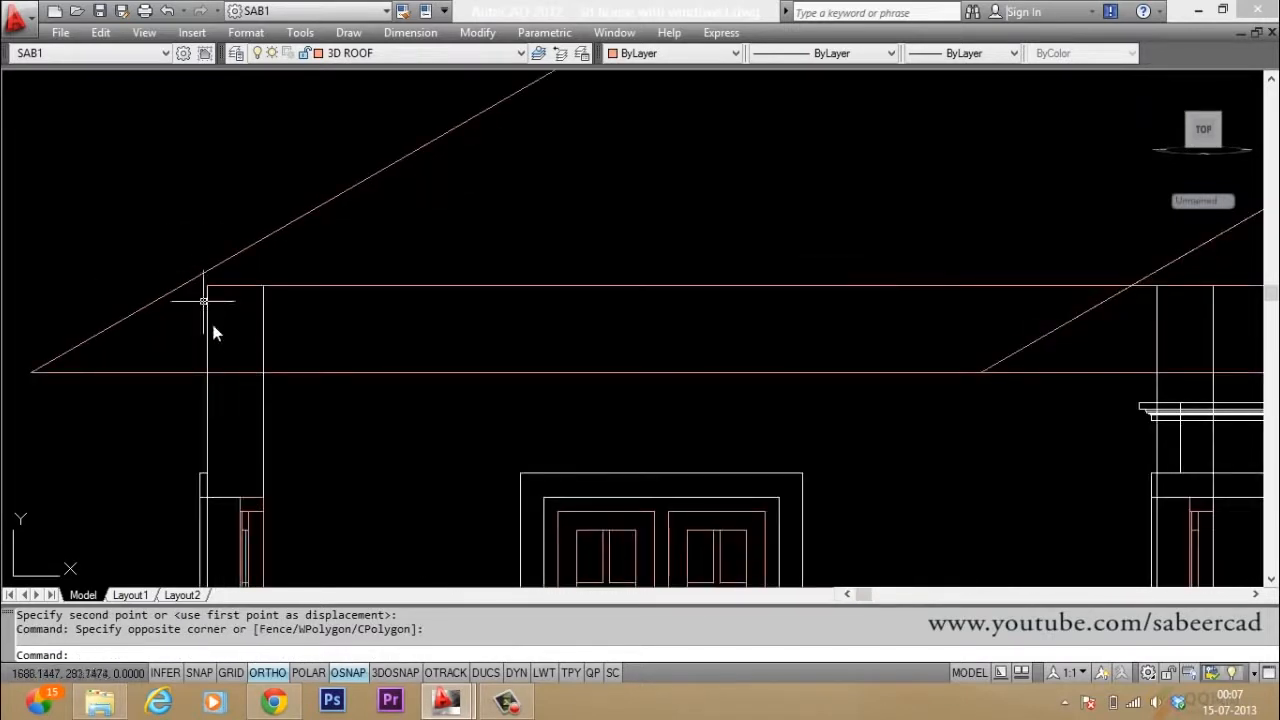
Step back through the previous zoom views to the angled 3D view of the house
scroll(204, 313, down, 2)
scroll(203, 357, down, 2)
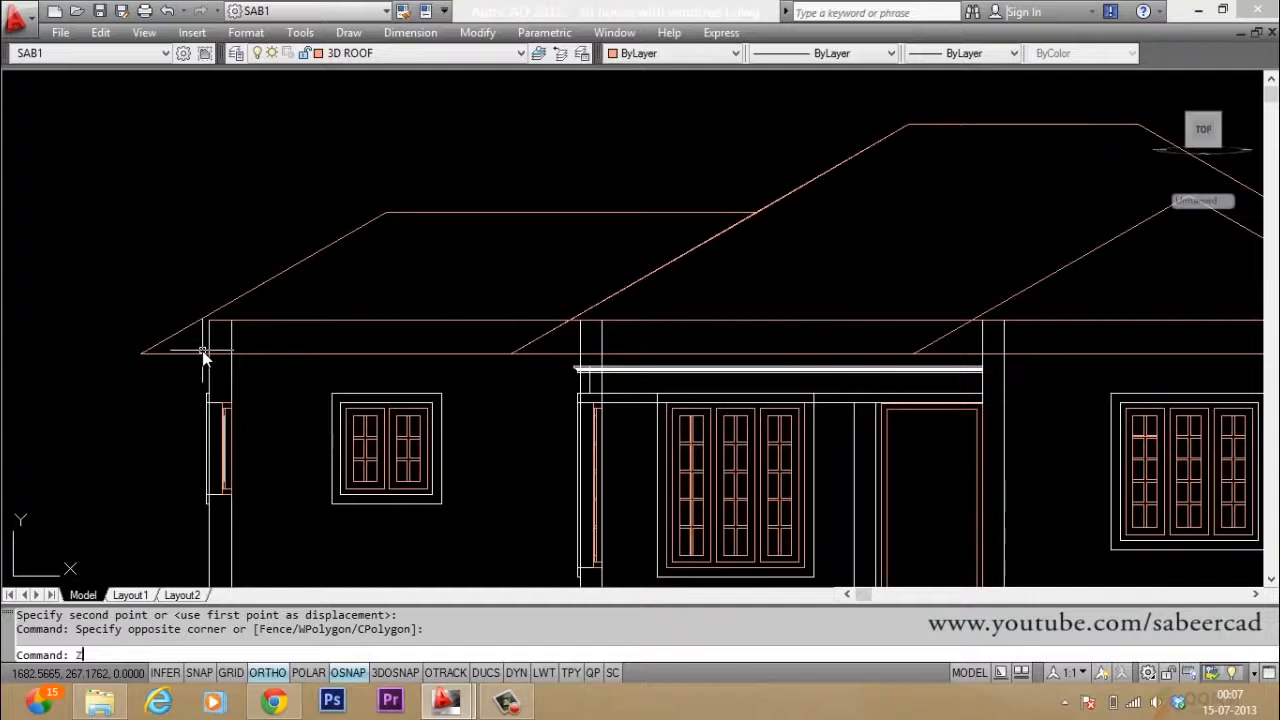
scroll(203, 357, up, 3)
scroll(202, 352, down, 2)
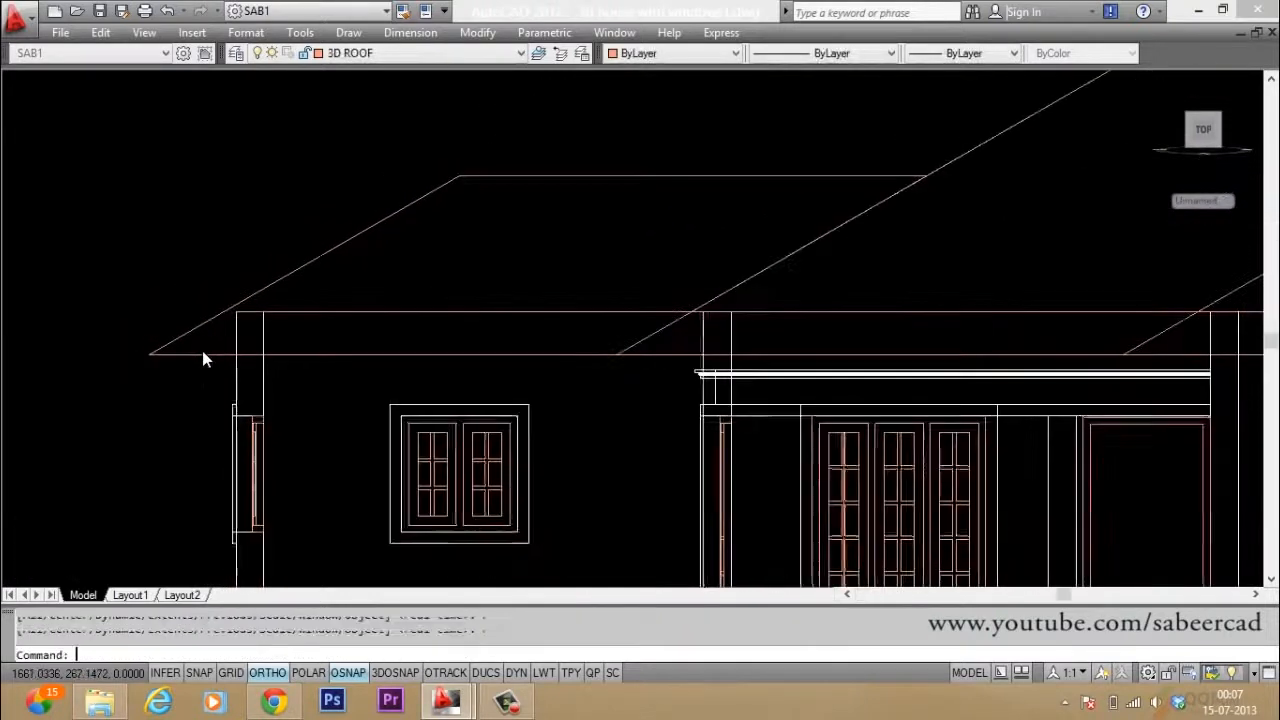
key(Return)
text(P)
key(Return)
key(Return)
text(P)
key(Return)
key(Return)
text(P)
key(Return)
key(Return)
key(Return)
text(P)
key(Return)
key(Return)
text(P)
key(Return)
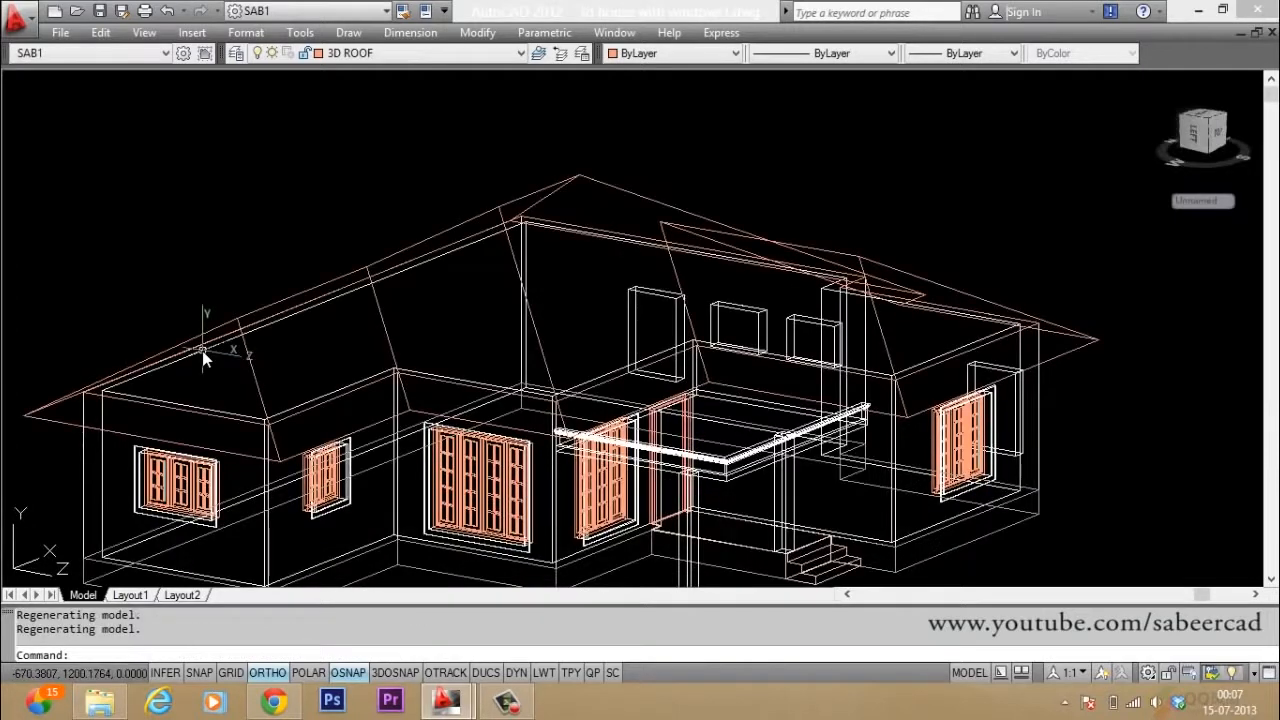
Display the lowered roof and house shaded with the SHADE command
scroll(205, 357, down, 2)
scroll(250, 365, up, 4)
scroll(363, 410, down, 3)
scroll(492, 410, up, 2)
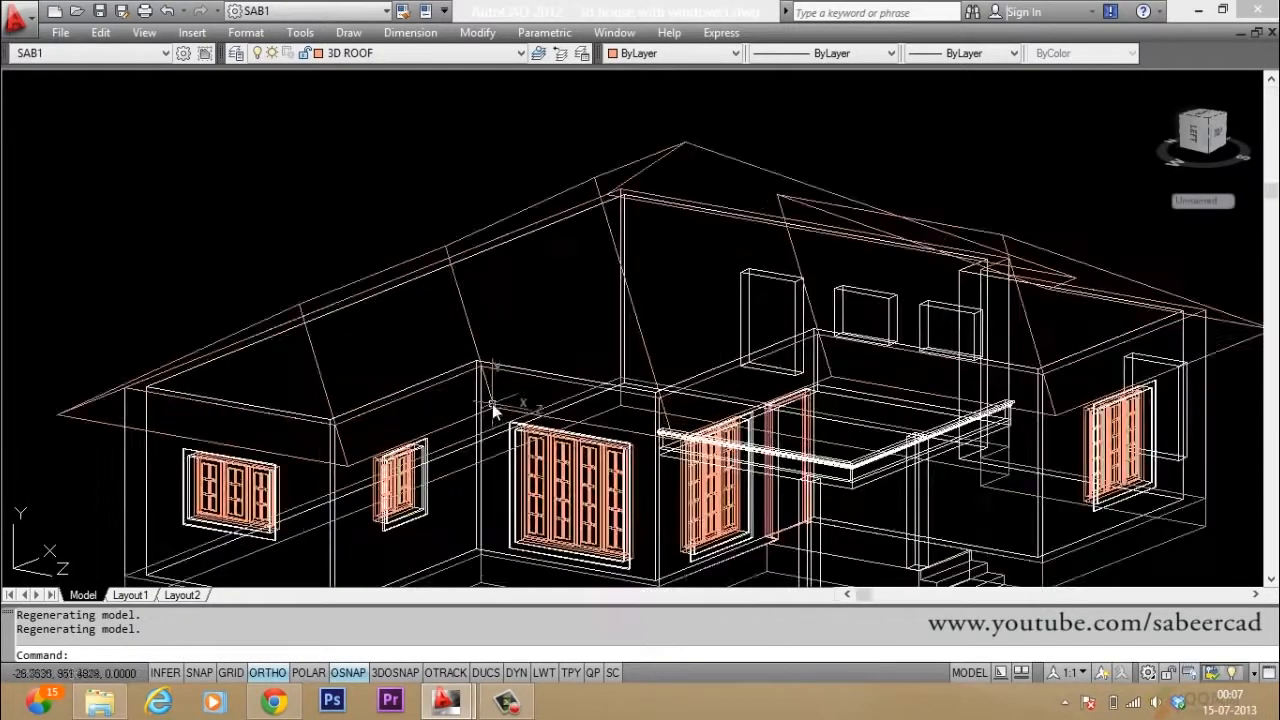
text(S)
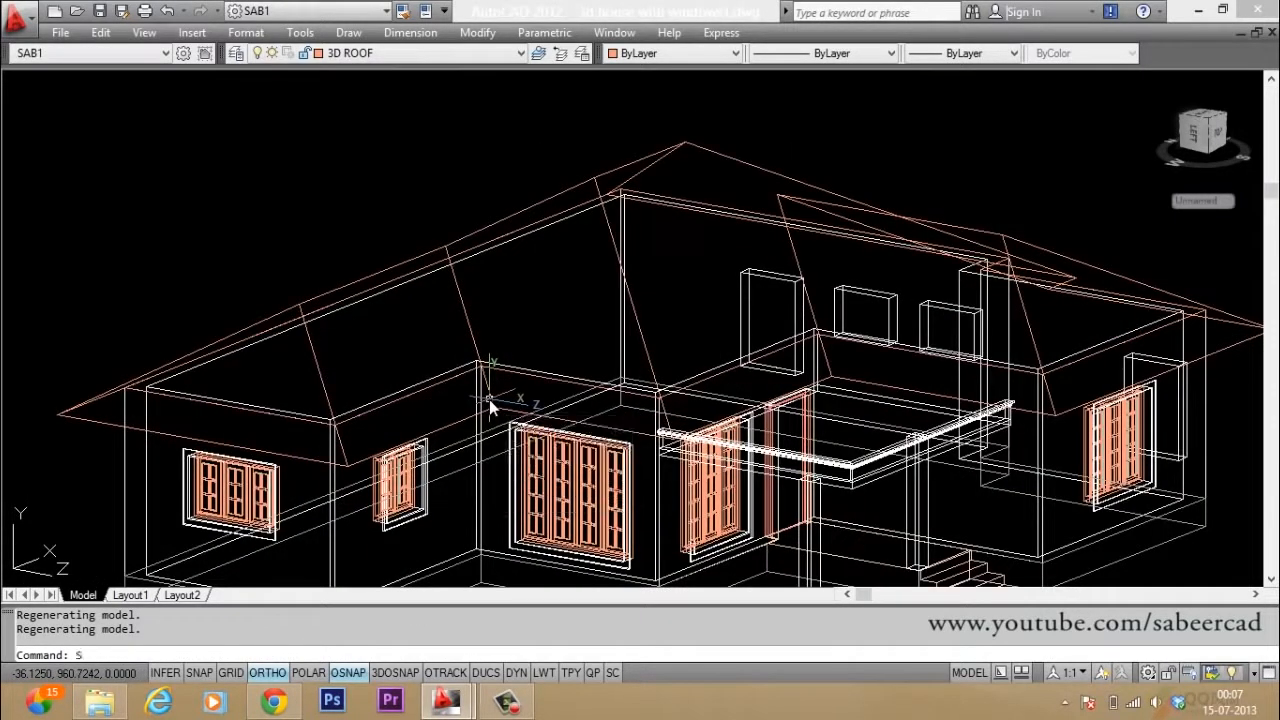
text(HADE)
key(Return)
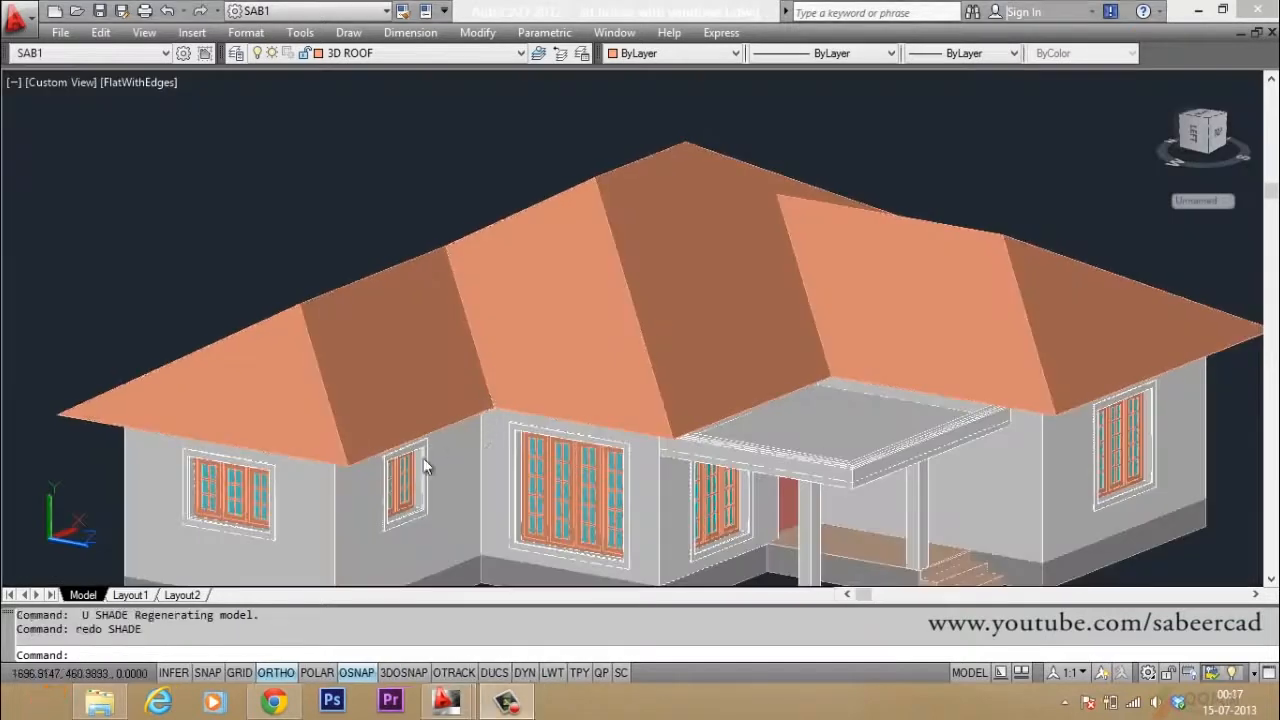
Examine the thin eave edge of the roof overhang above the walls
scroll(47, 439, up, 3)
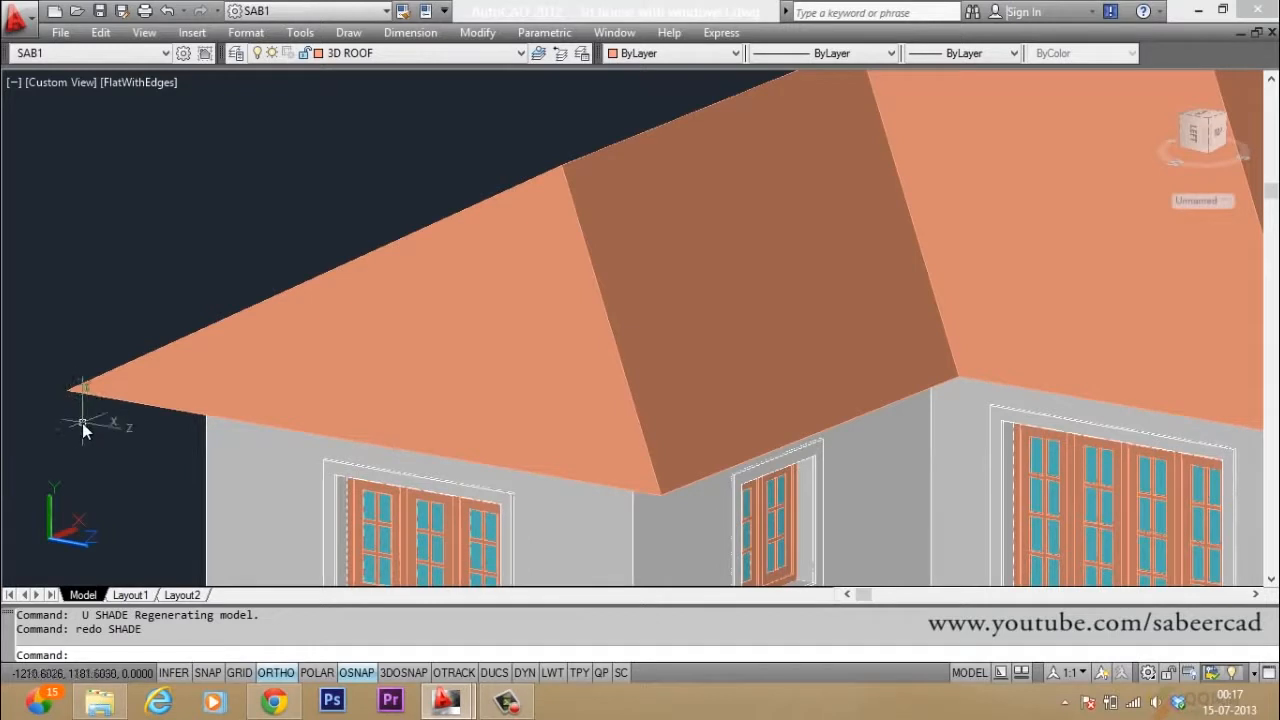
scroll(75, 418, up, 2)
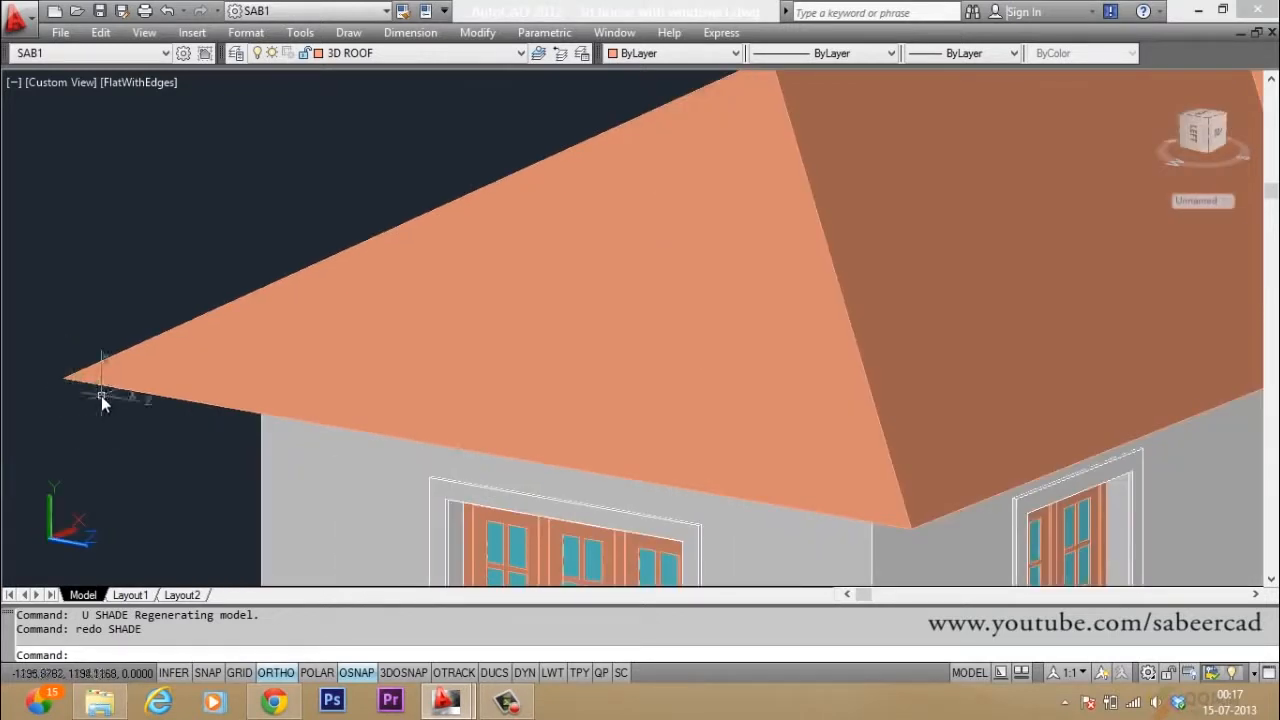
click(505, 448)
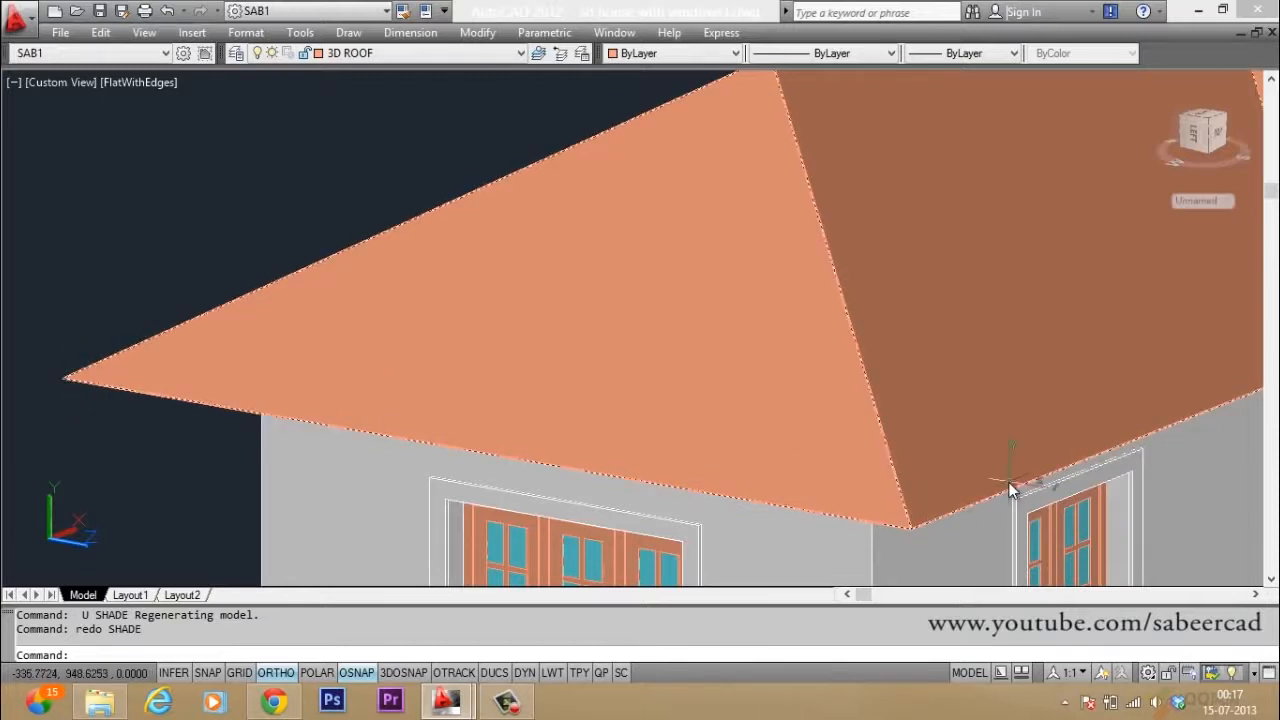
scroll(336, 399, down, 5)
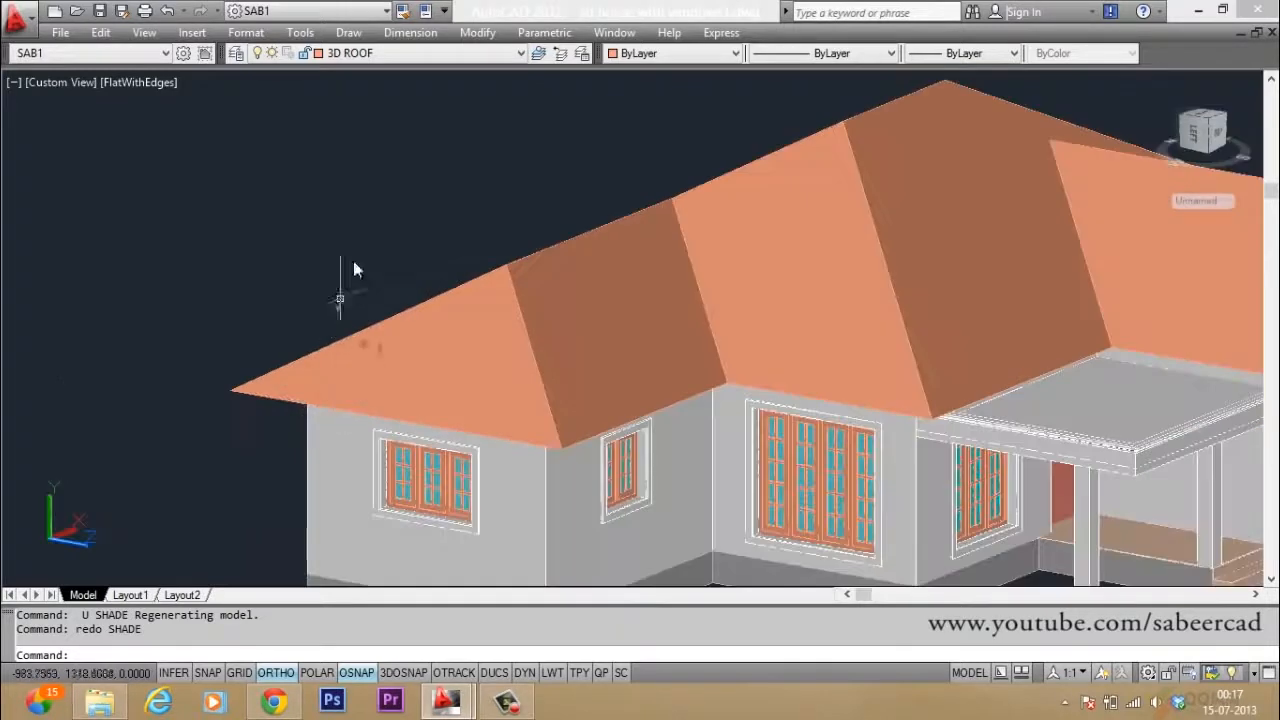
scroll(345, 220, up, 8)
scroll(320, 130, down, 5)
scroll(340, 90, up, 8)
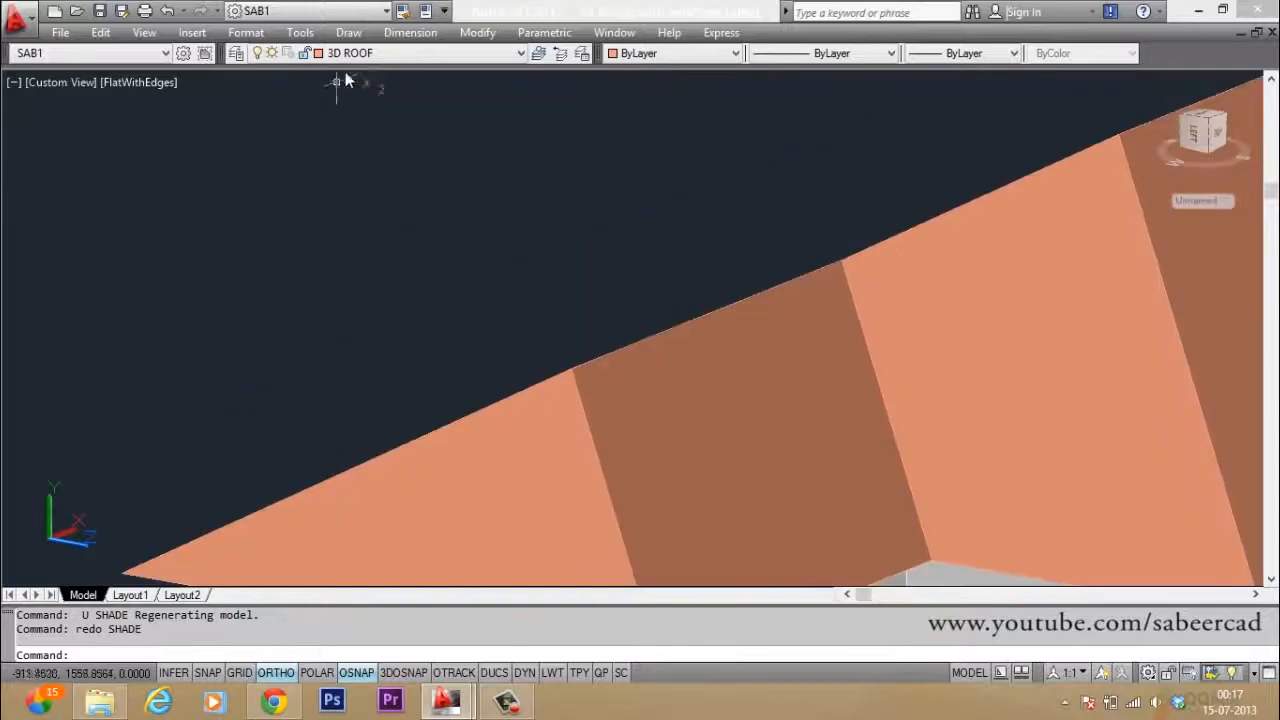
Make 3D MOULD the current layer and set the visual style to 2D Wireframe
click(350, 53)
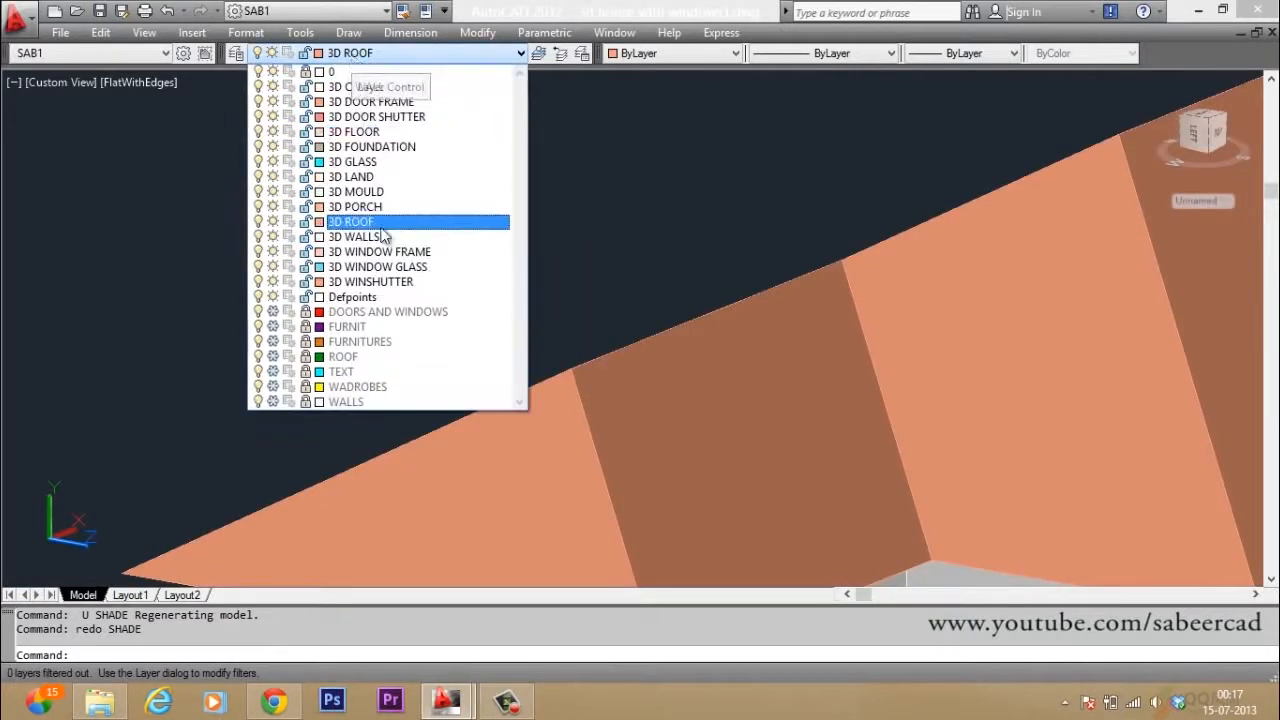
click(380, 194)
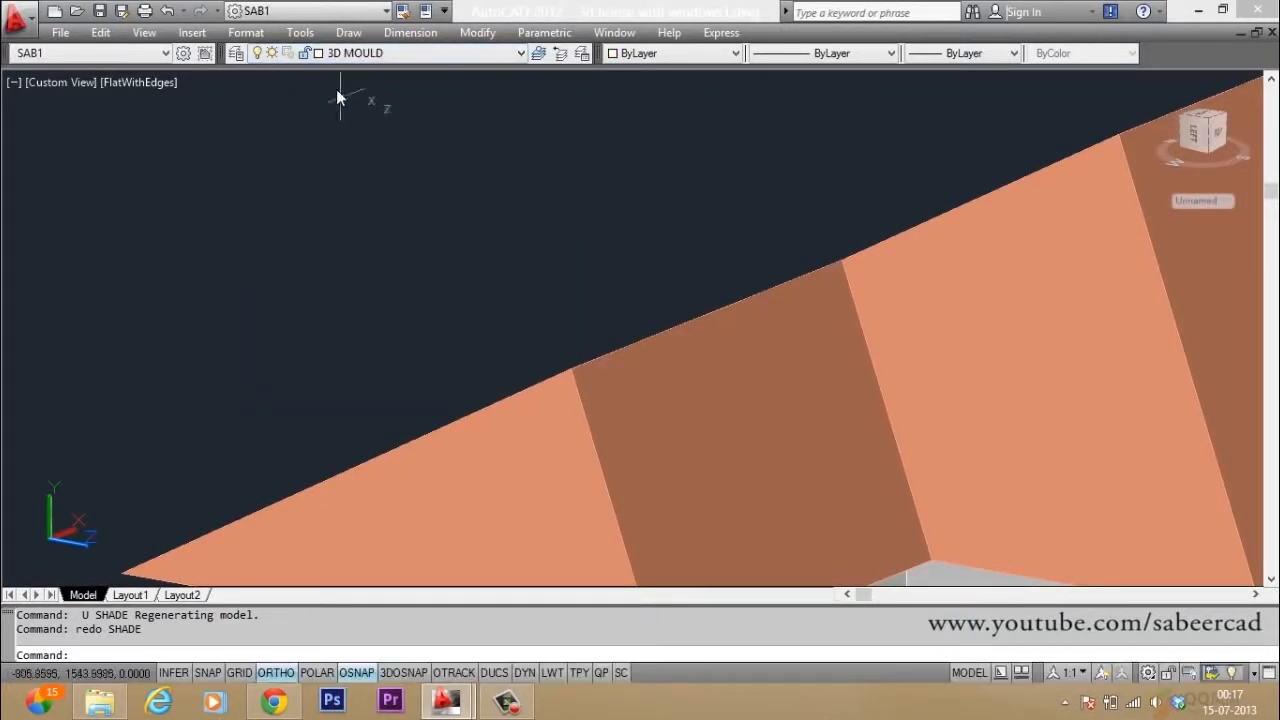
scroll(297, 95, down, 3)
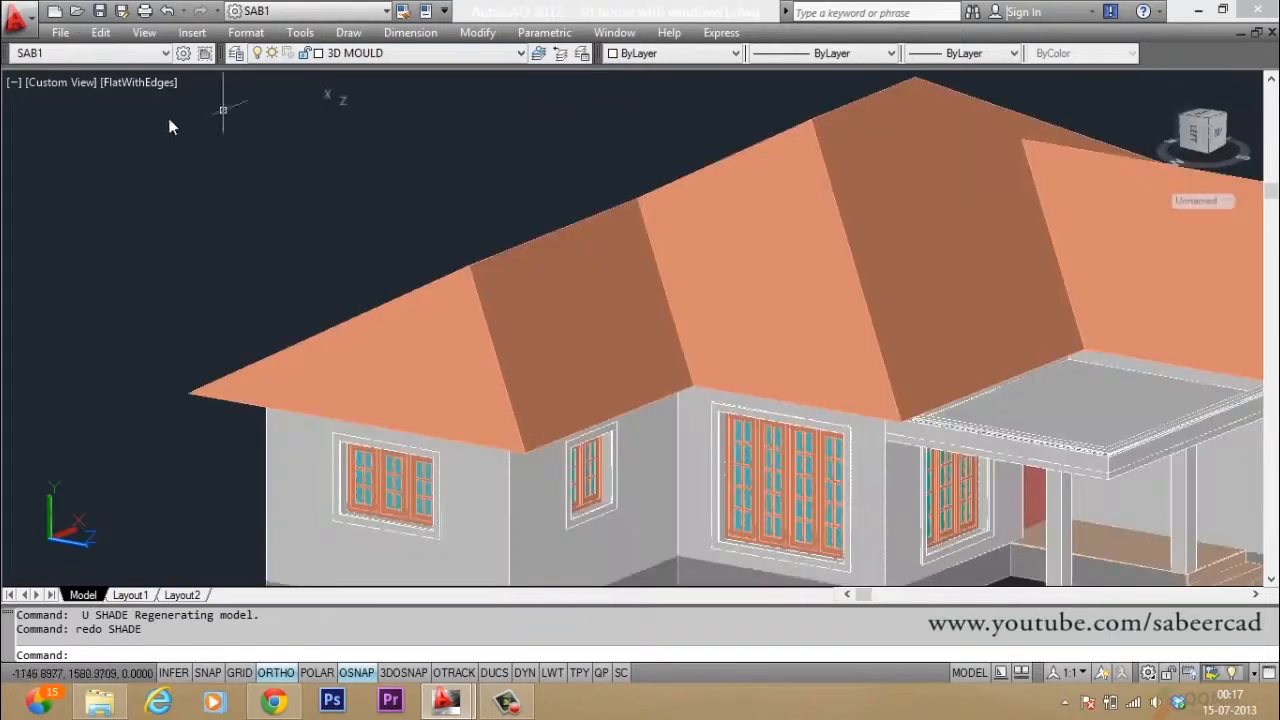
click(138, 82)
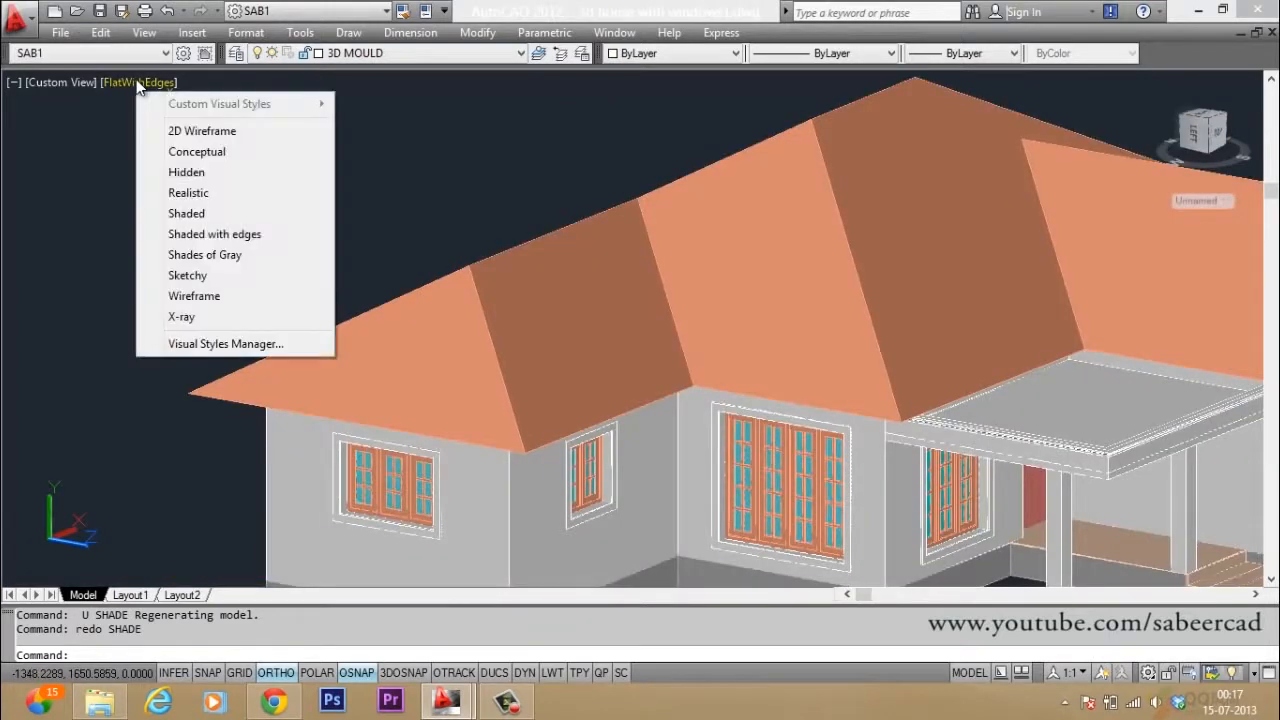
click(180, 131)
Start a polyline over the end profile of the porch moulding, tracing the straight segments along its top, wall side and lower step
scroll(187, 266, down, 2)
scroll(187, 266, up, 2)
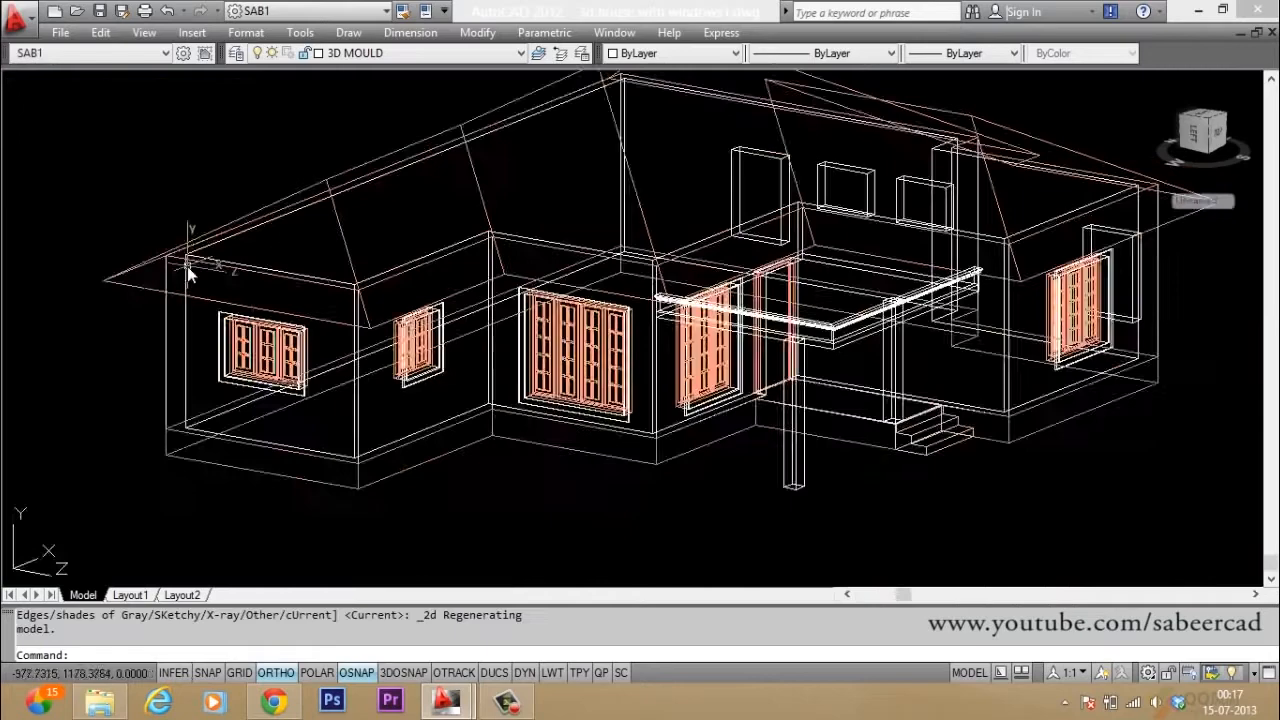
scroll(652, 300, up, 3)
scroll(571, 277, up, 4)
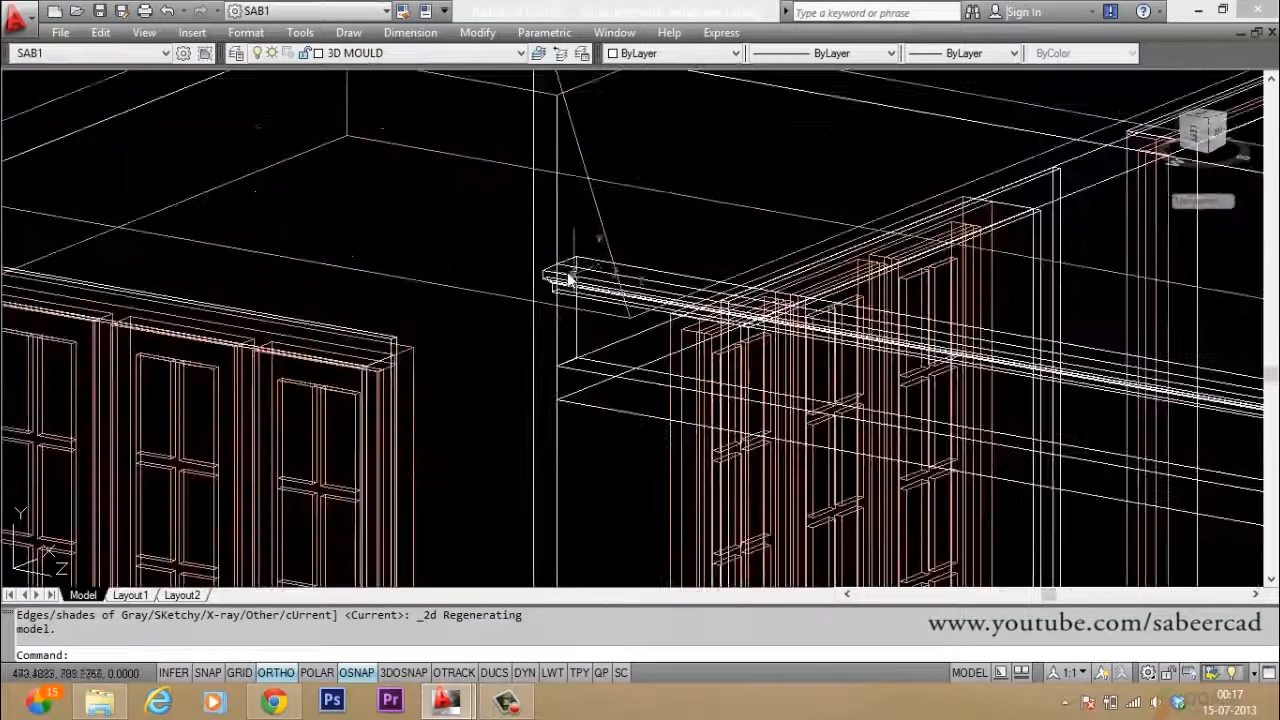
scroll(500, 292, up, 2)
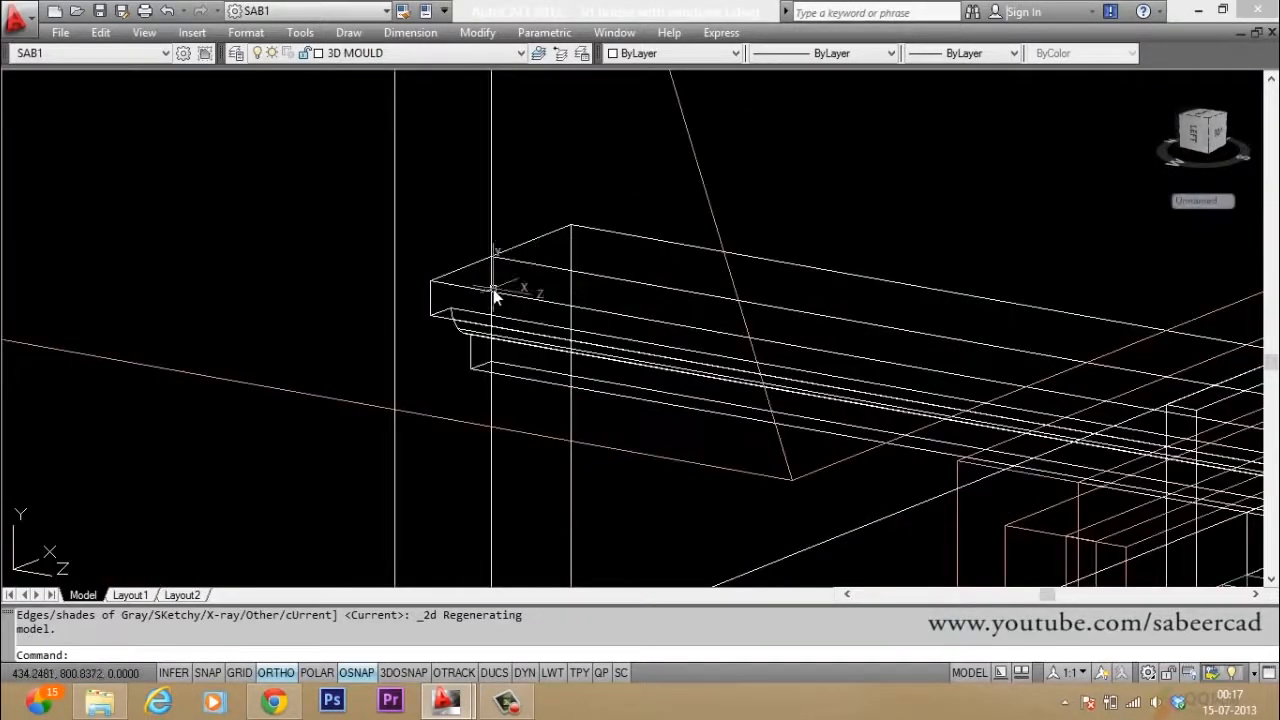
scroll(490, 291, up, 1)
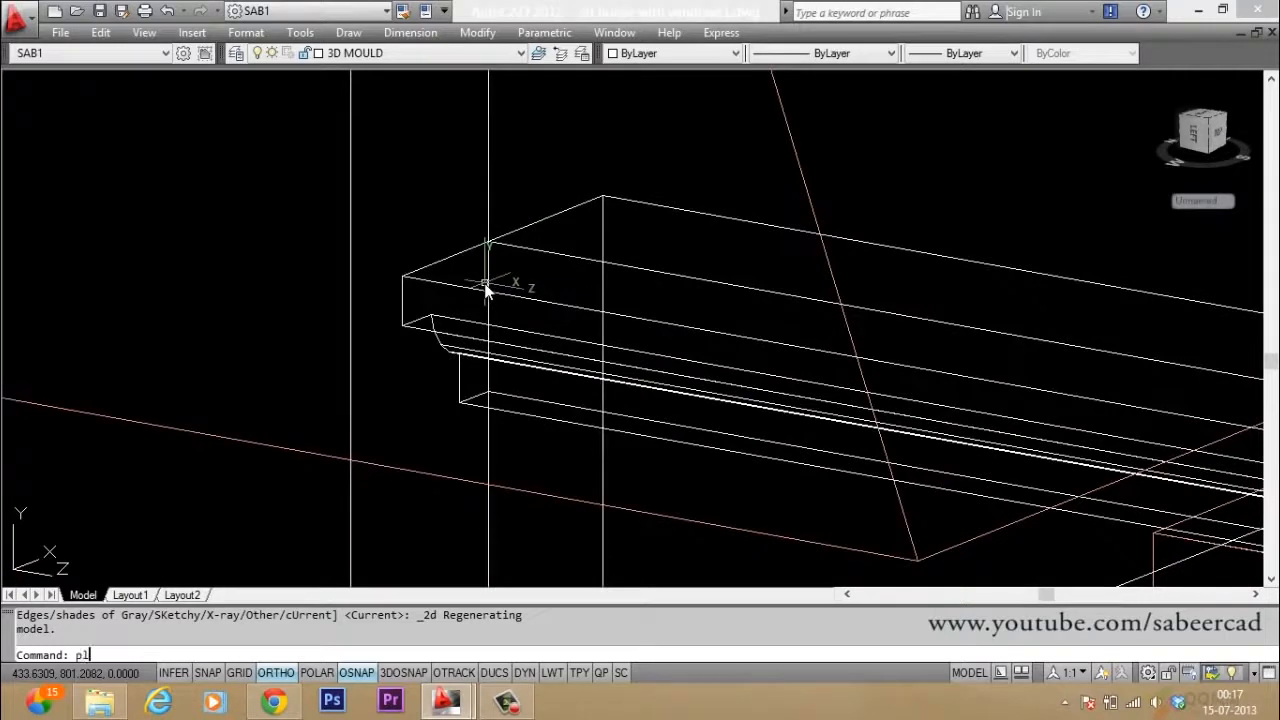
key(Return)
click(403, 276)
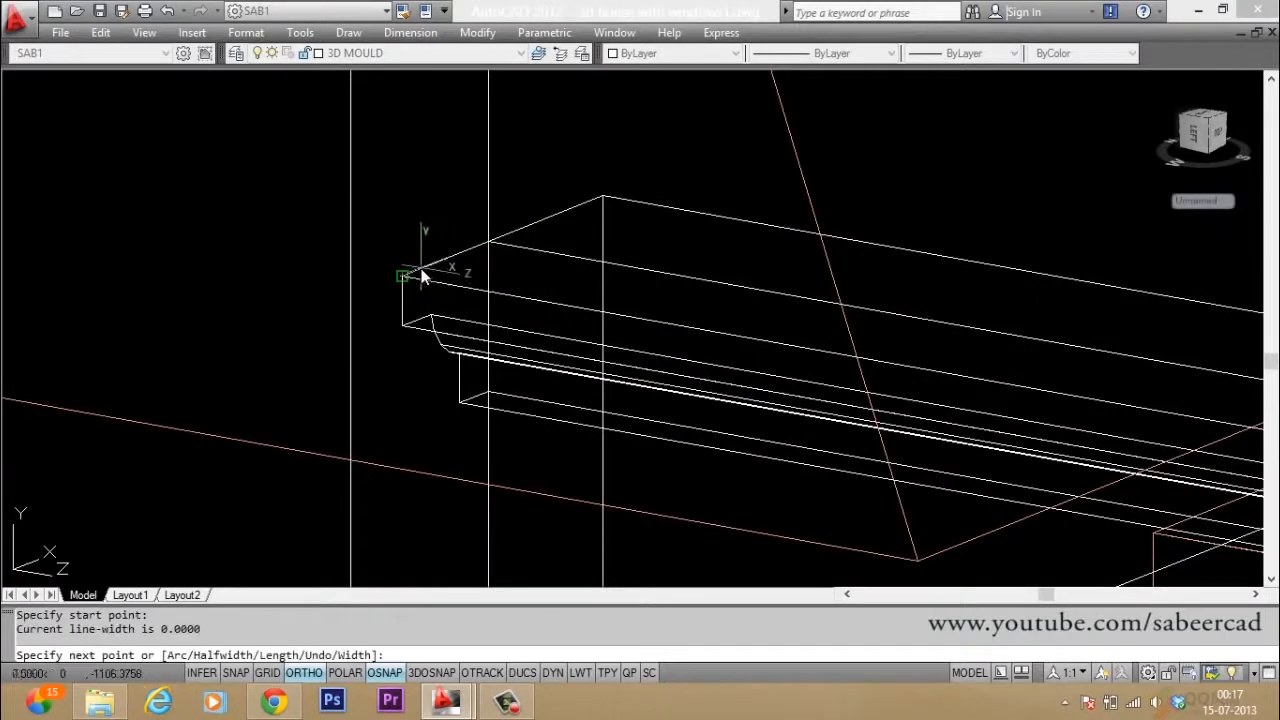
click(503, 240)
scroll(500, 330, up, 3)
click(446, 483)
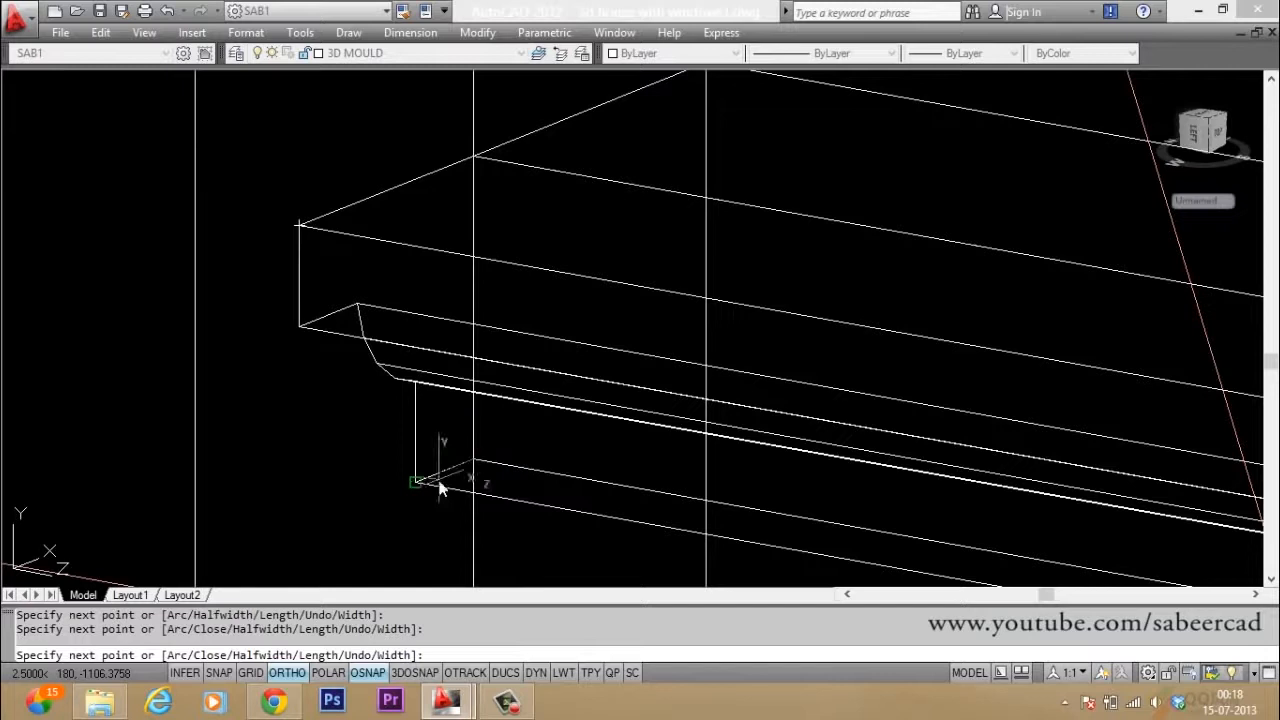
click(417, 400)
scroll(346, 370, up, 1)
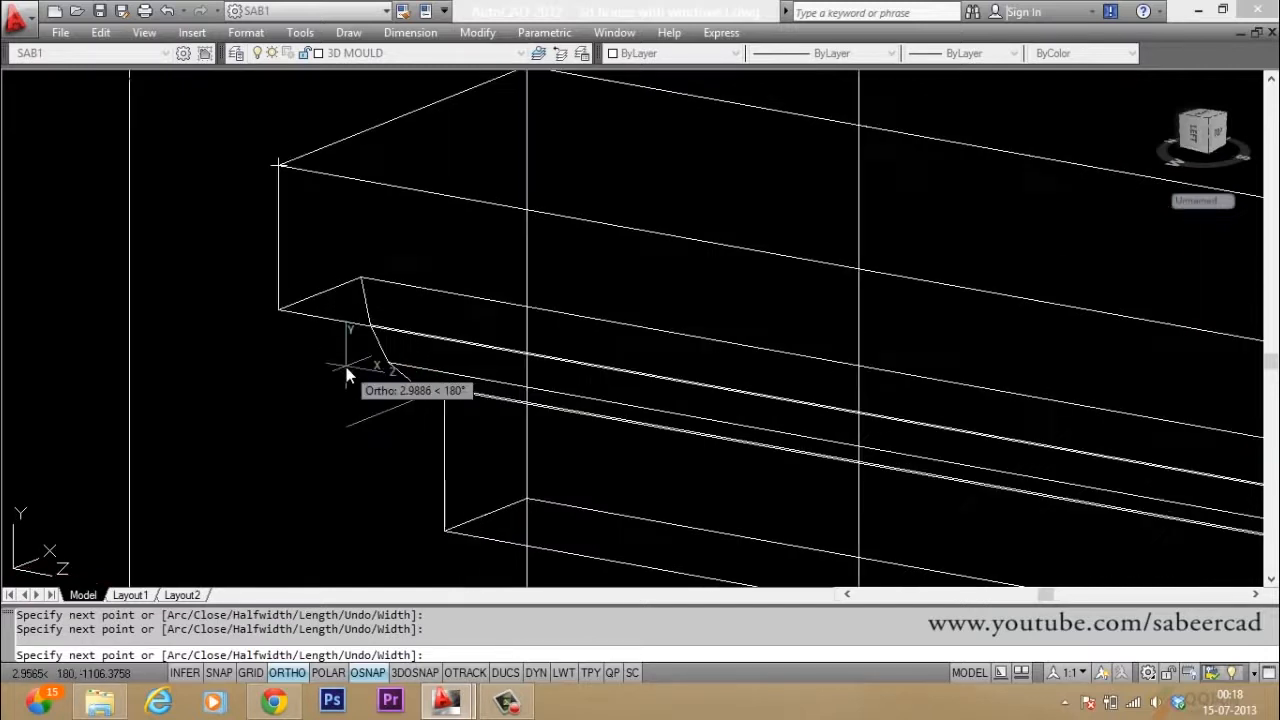
Trace the moulding's curved section with a three-point arc, using a Midpoint snap on the curve for the second point
text(a)
key(Return)
text(s)
key(Return)
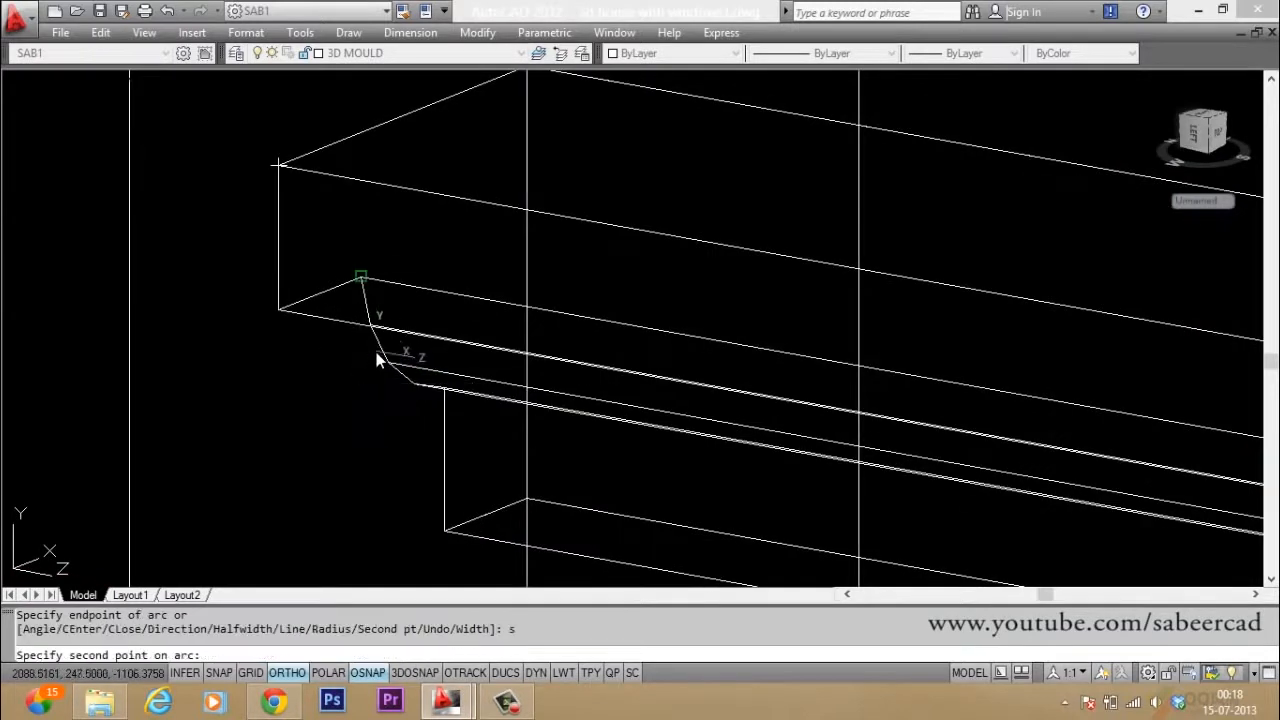
shift+right_click(377, 351)
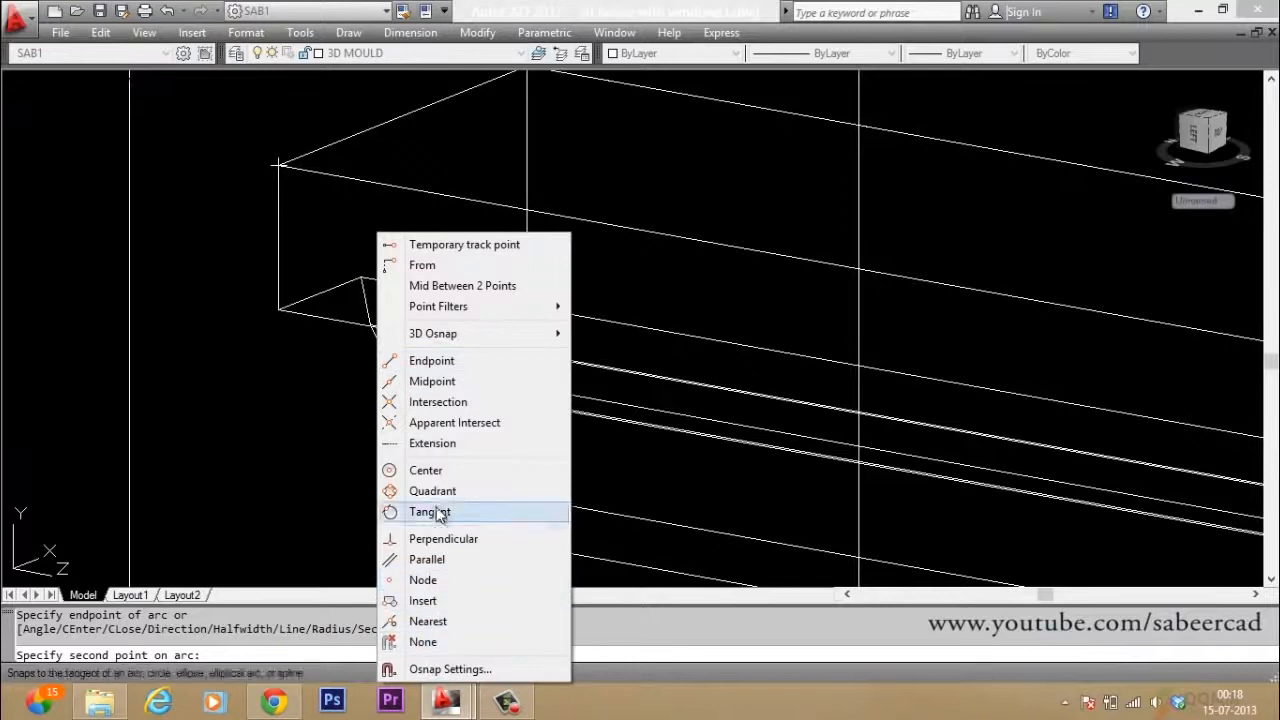
click(425, 381)
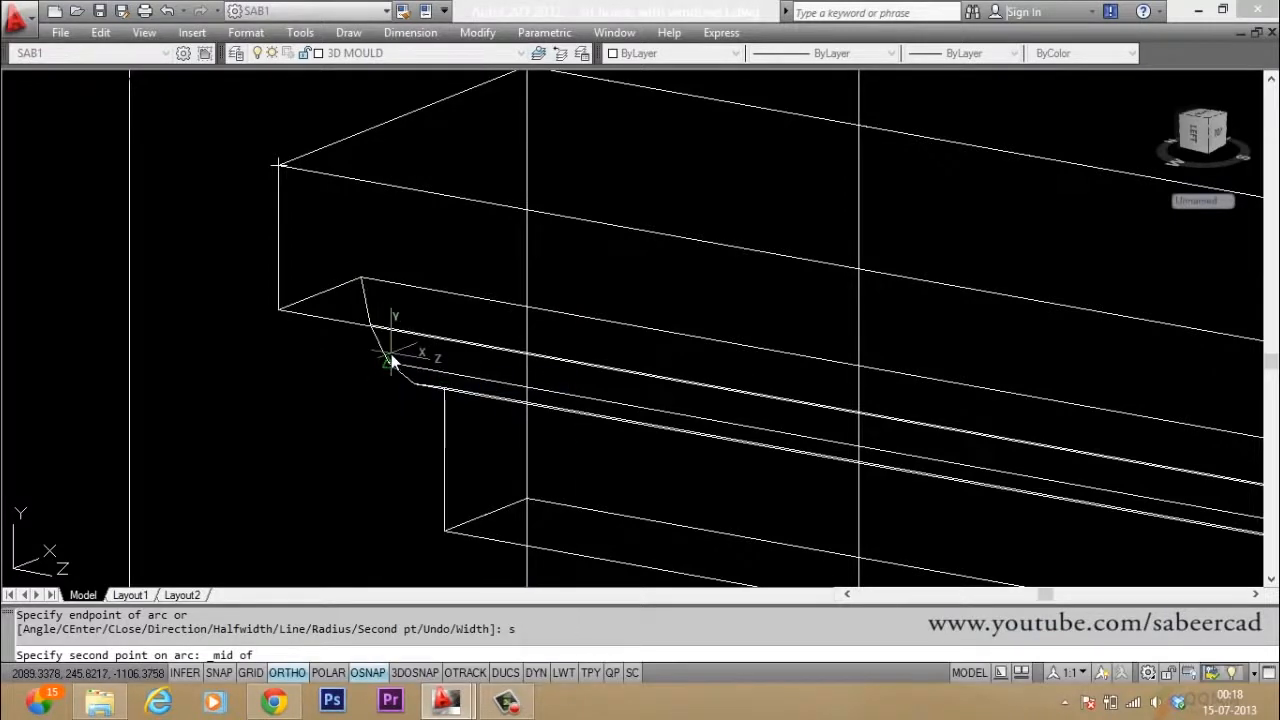
click(392, 360)
click(359, 284)
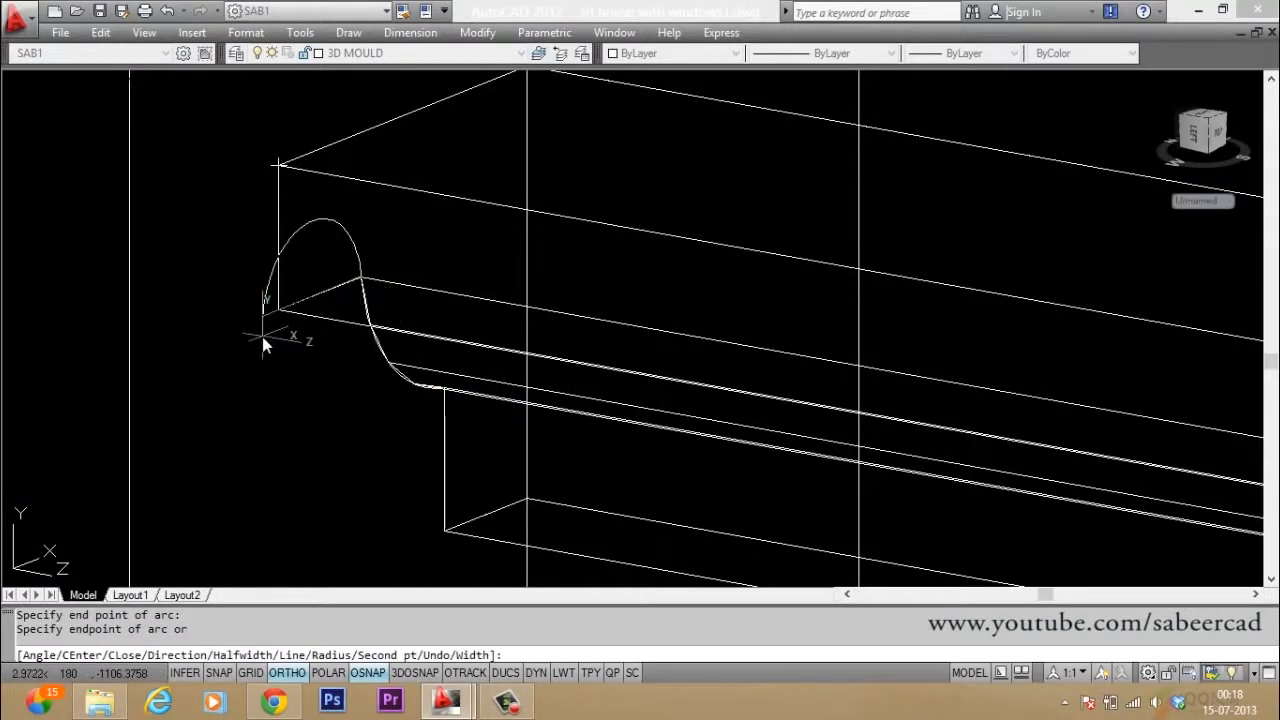
Add a straight segment to the moulding's outer lower corner and close the profile polyline
text(l)
key(Return)
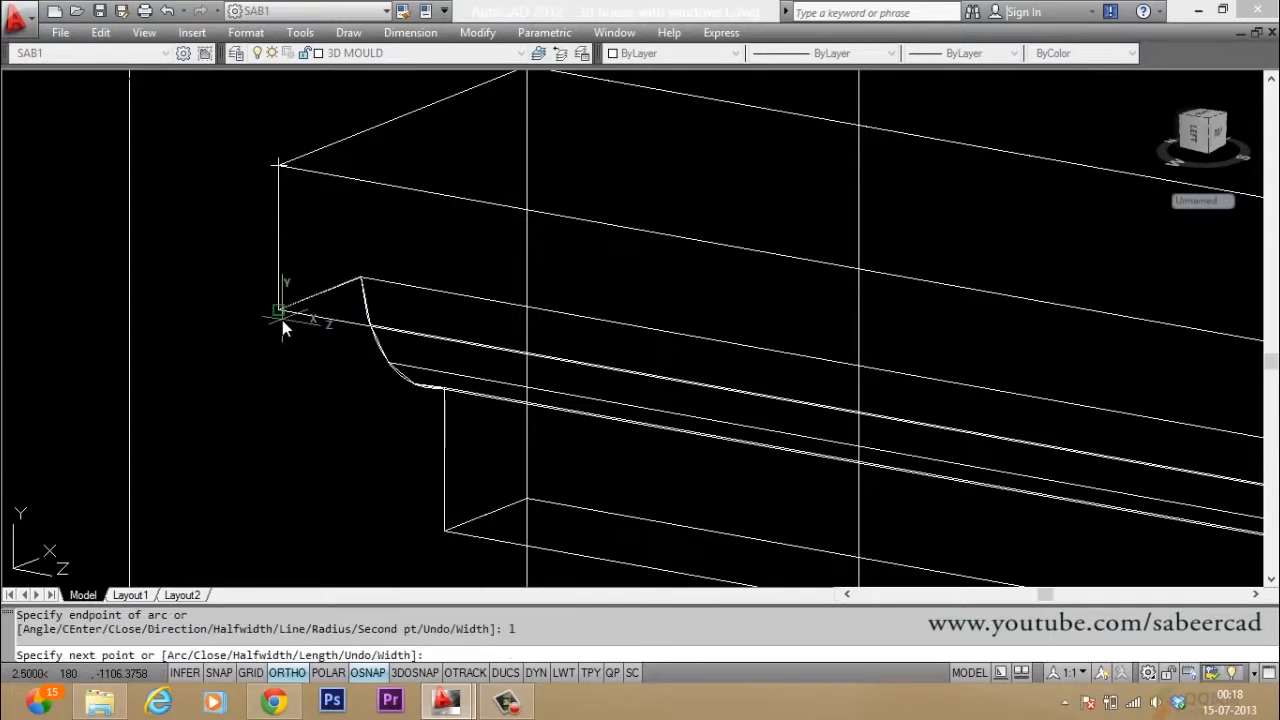
click(280, 312)
key(Return)
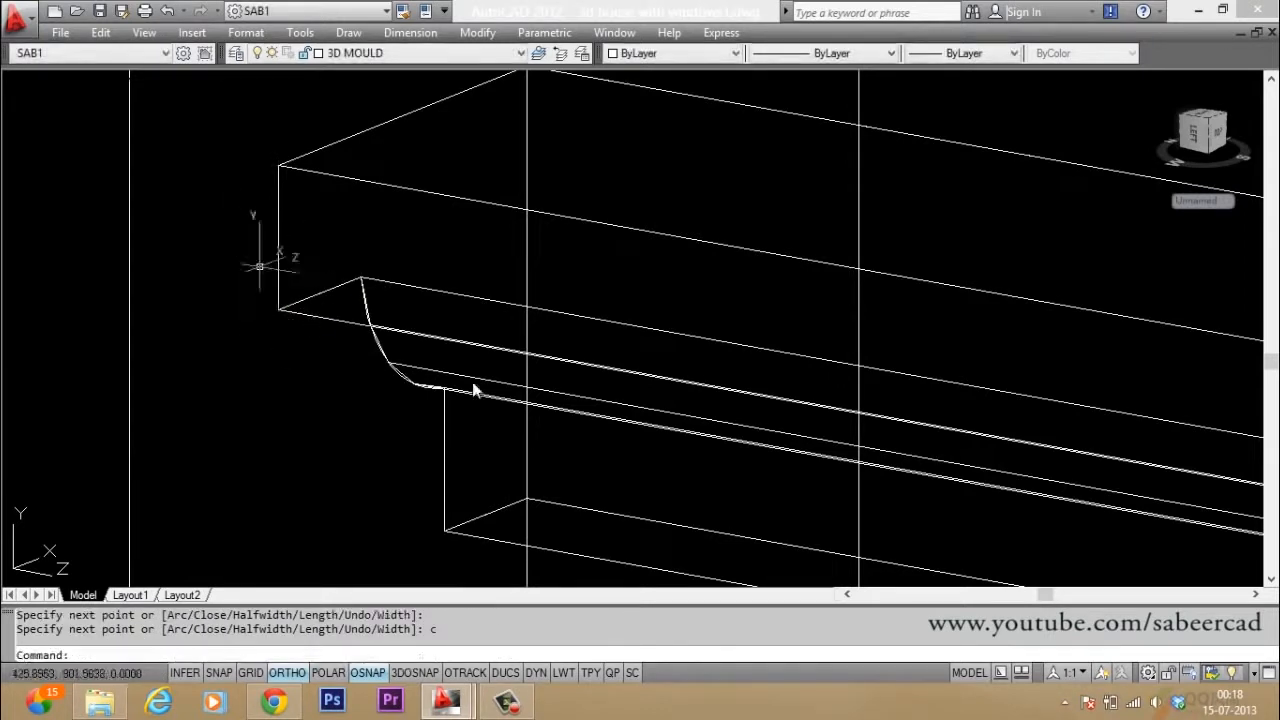
scroll(540, 352, down, 5)
key(Escape)
key(Escape)
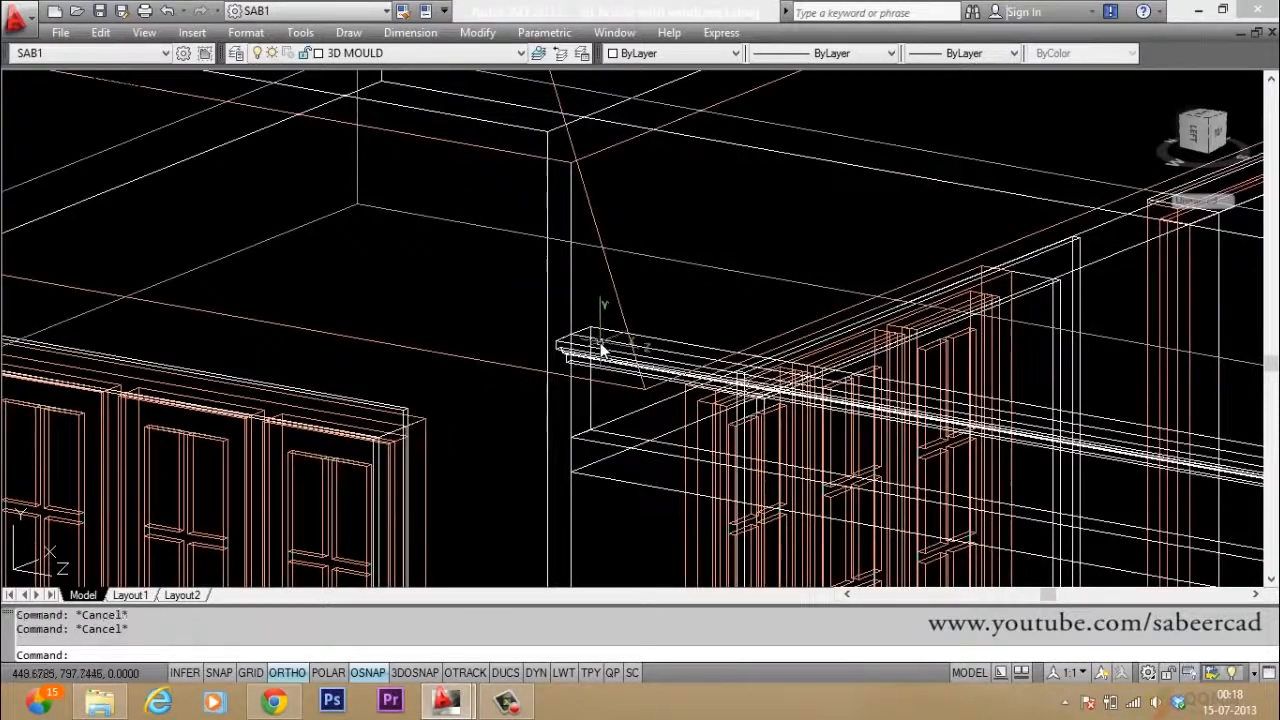
Move the moulding profile by its upper outer corner onto the roof's overhanging eave corner at the far end of the house
text(m)
key(Return)
click(522, 306)
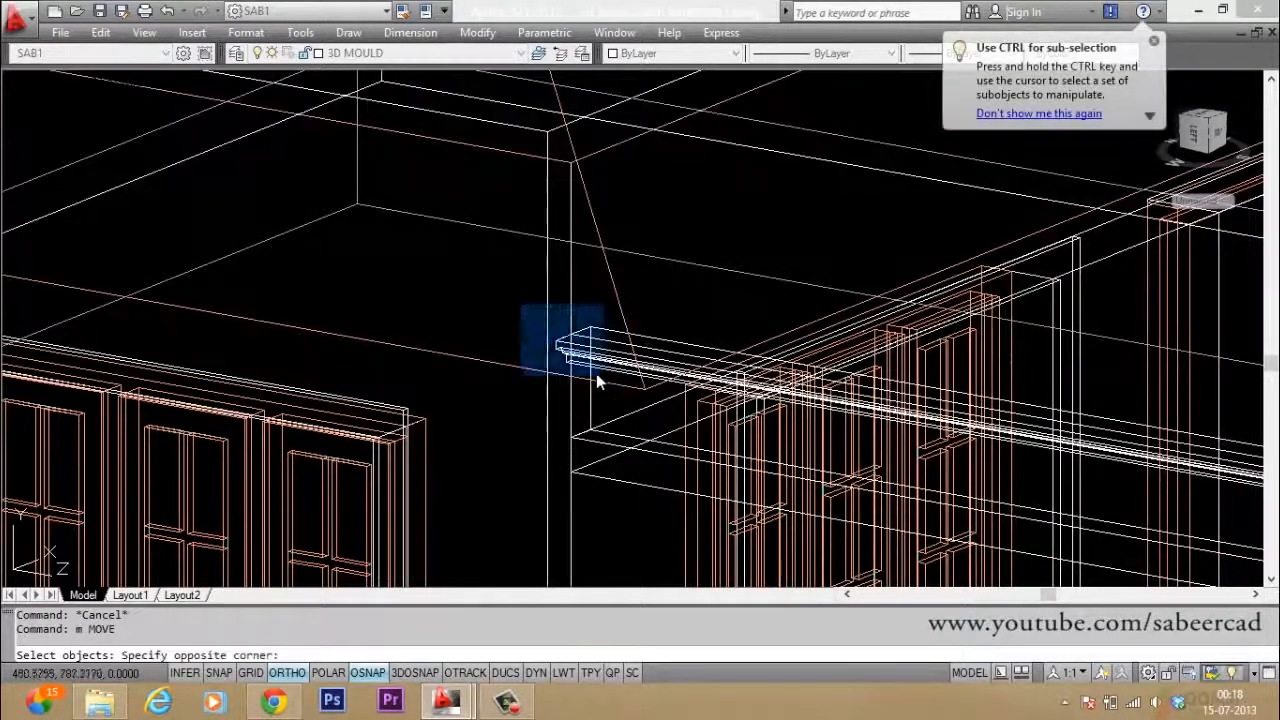
click(596, 373)
key(Return)
scroll(580, 368, up, 2)
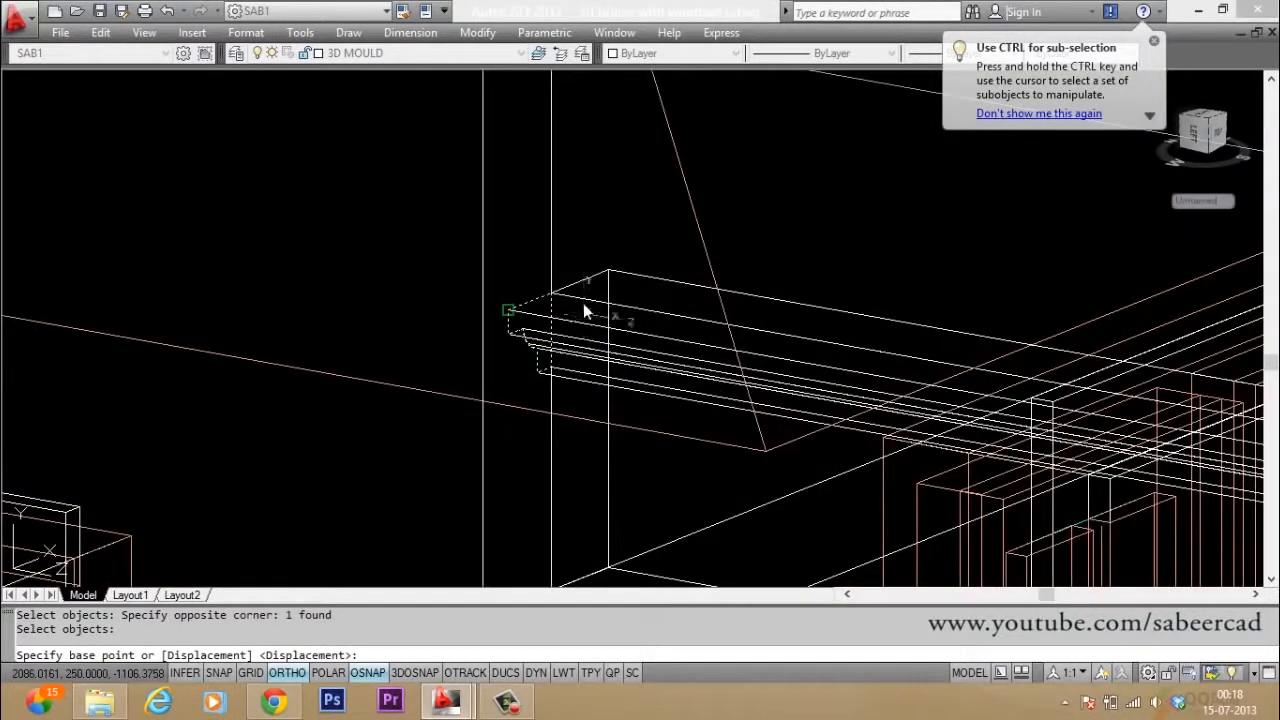
click(506, 302)
scroll(771, 394, down, 5)
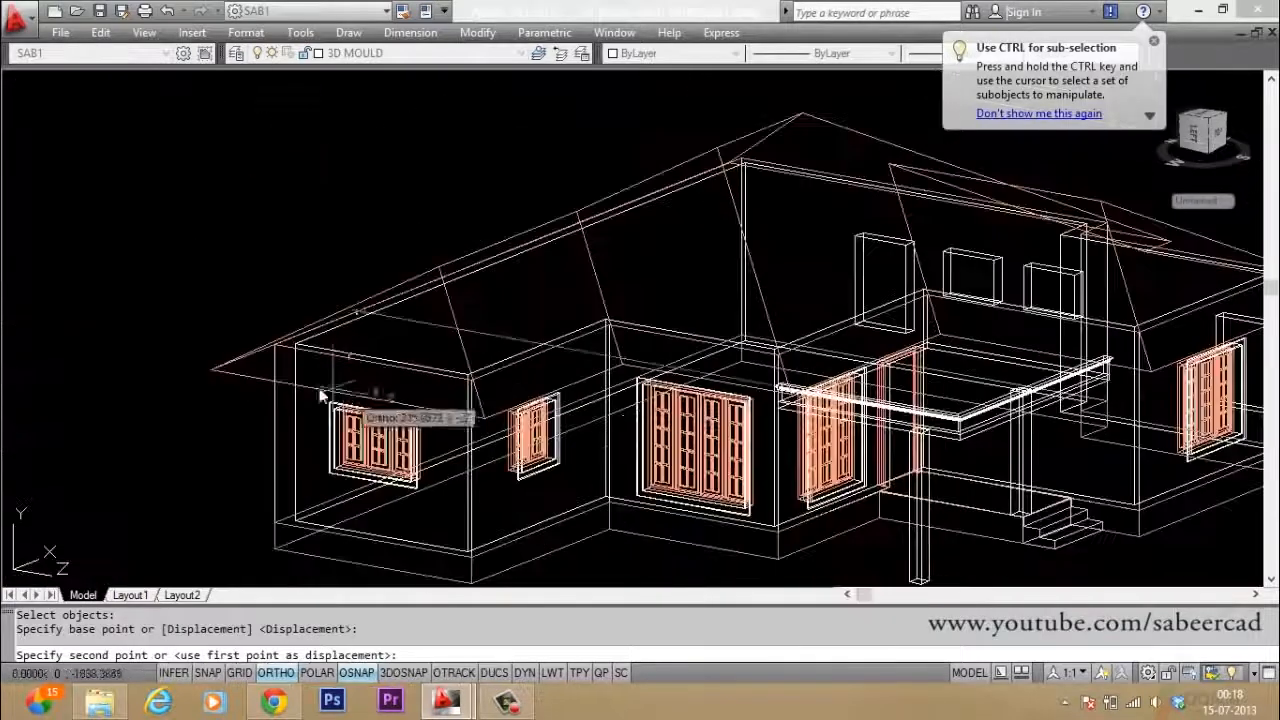
scroll(223, 380, up, 3)
click(256, 338)
Scale the moulding profile by a factor of 1.25 about its upper outer corner at the eave
scroll(255, 345, up, 4)
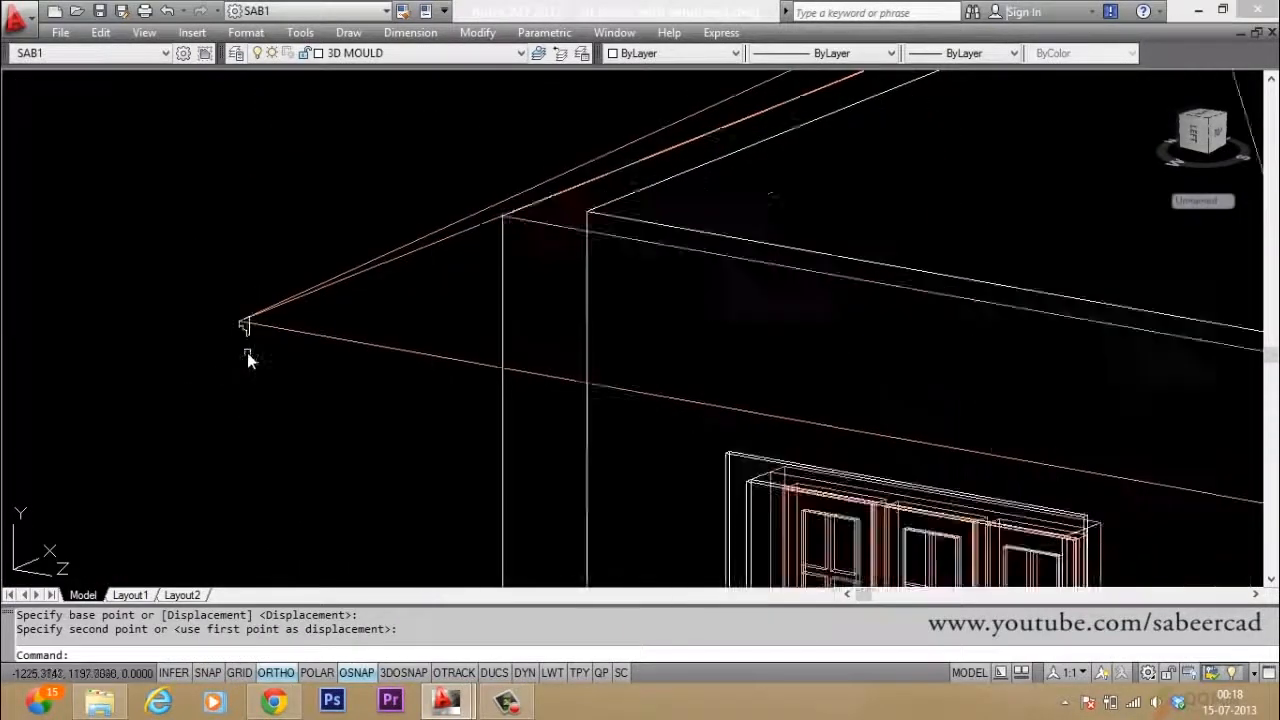
scroll(183, 398, up, 2)
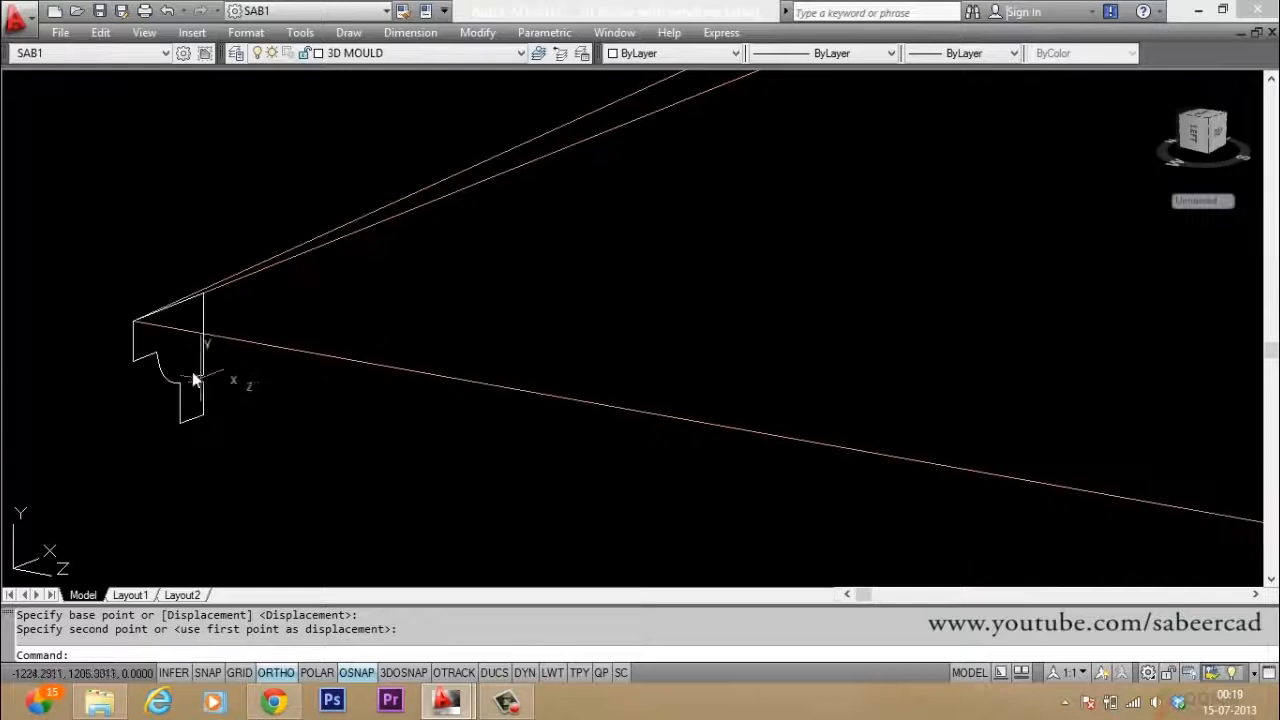
scroll(149, 350, up, 2)
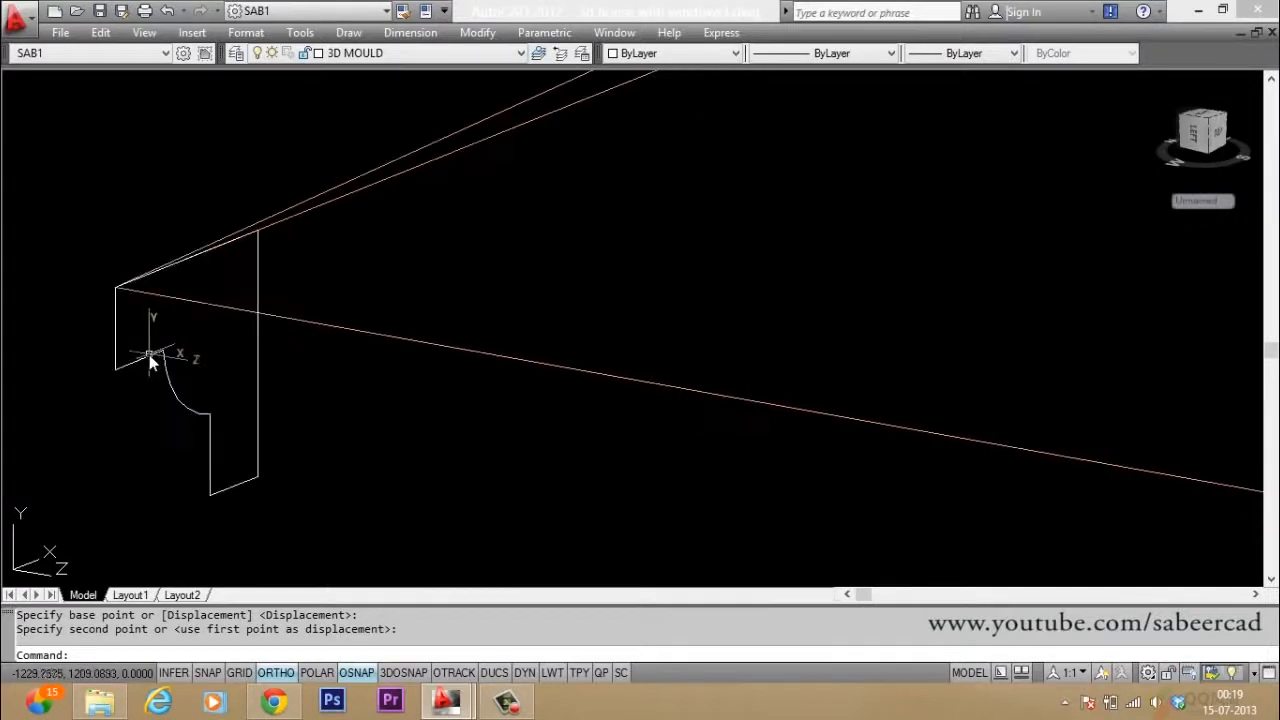
text(sca)
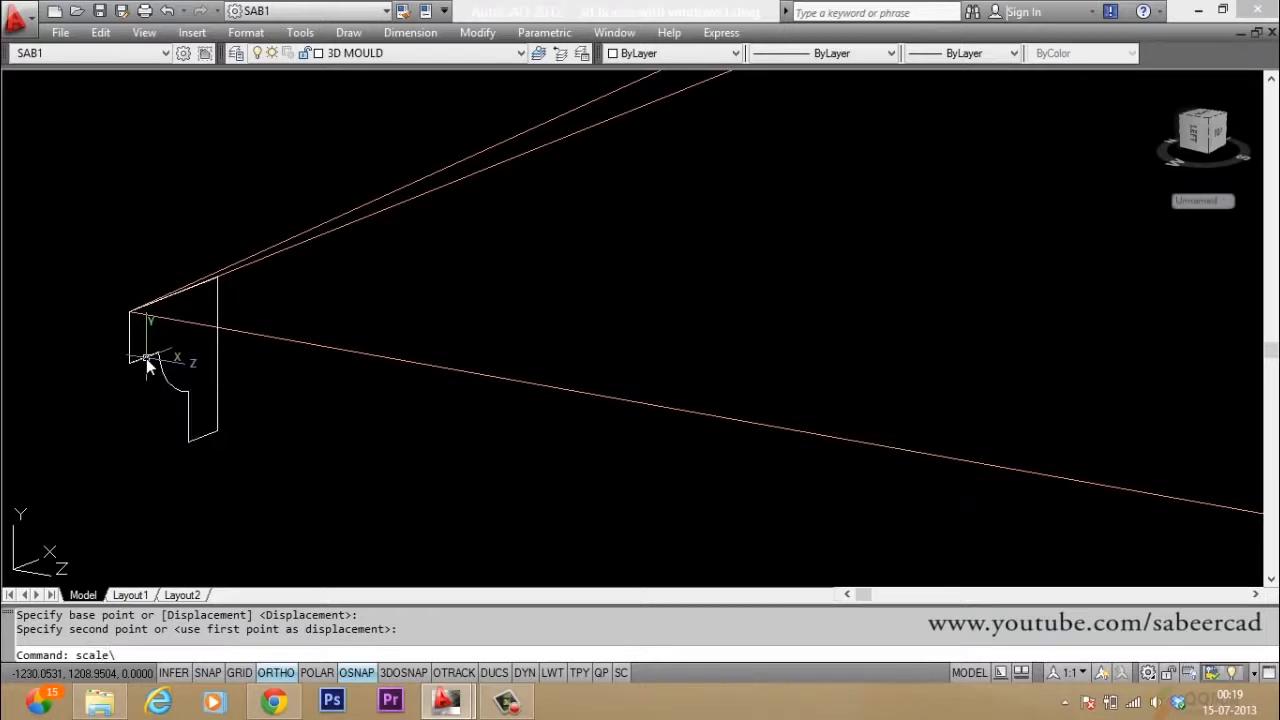
text(le)
key(Return)
click(144, 358)
key(Return)
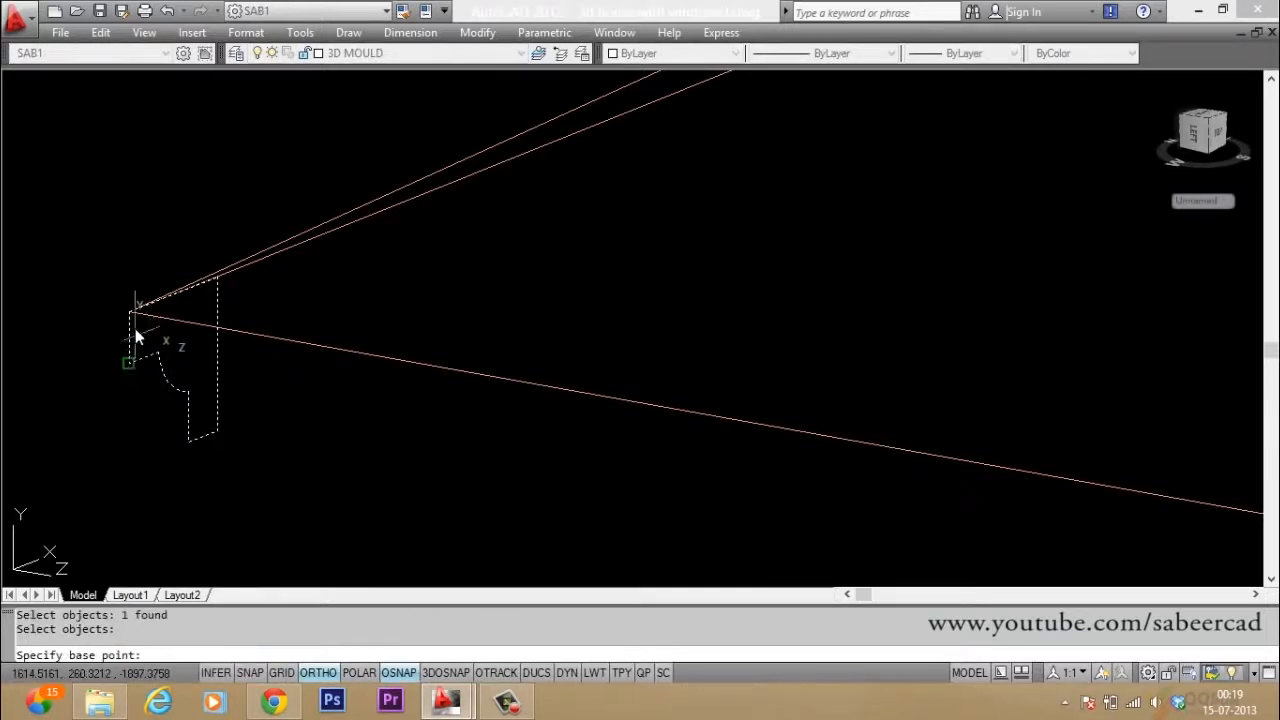
click(135, 320)
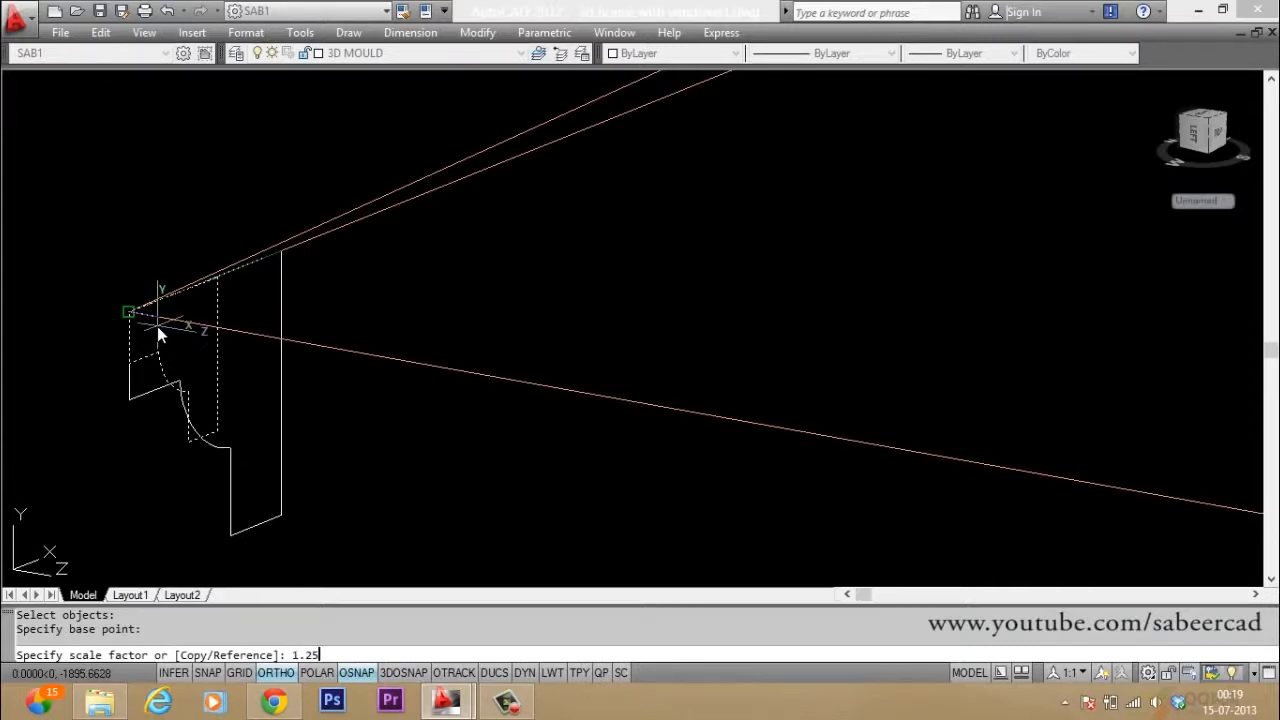
text(1.25)
key(Return)
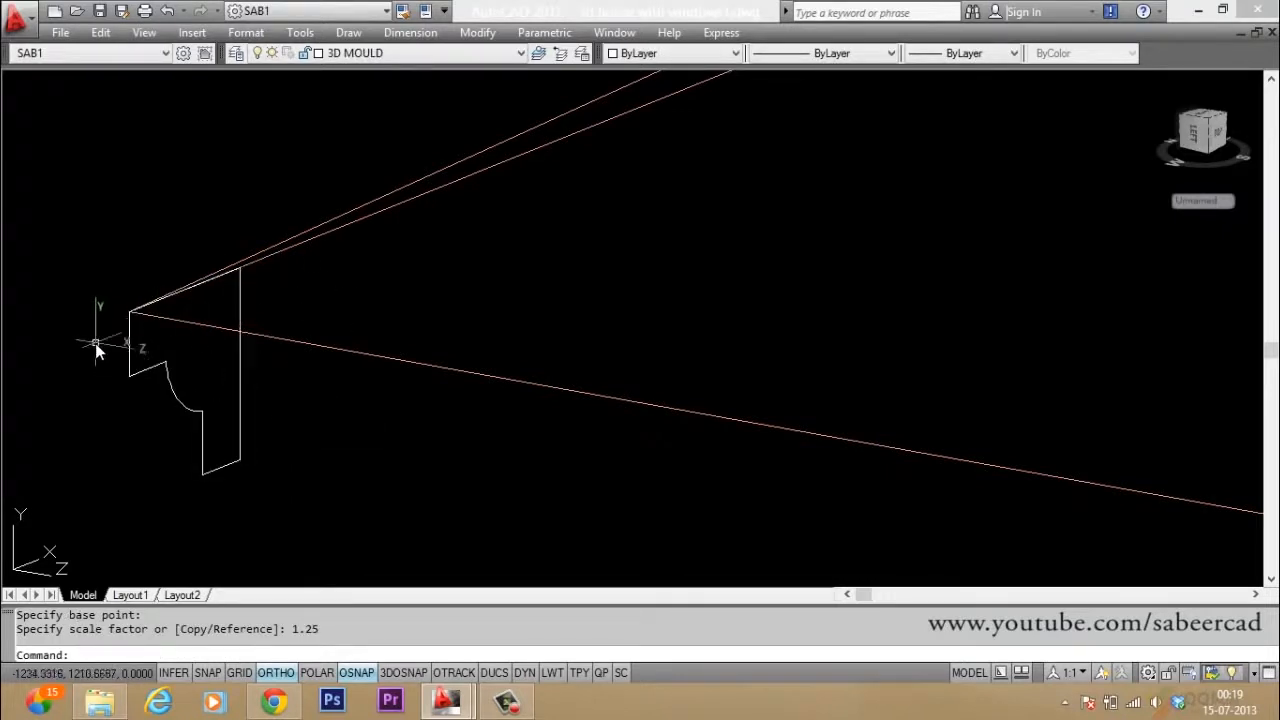
Reset the UCS to World
scroll(70, 333, down, 4)
scroll(70, 333, up, 2)
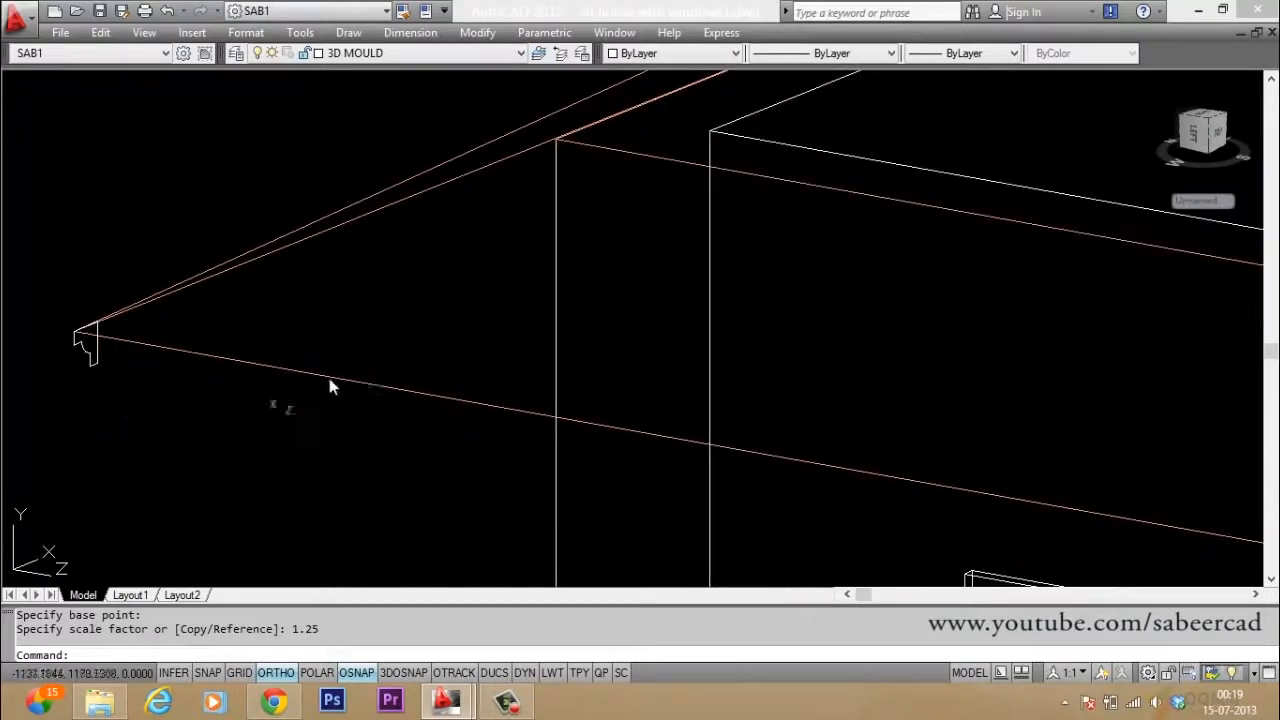
scroll(70, 398, up, 2)
key(Escape)
key(Escape)
text(ucs)
key(Return)
key(Return)
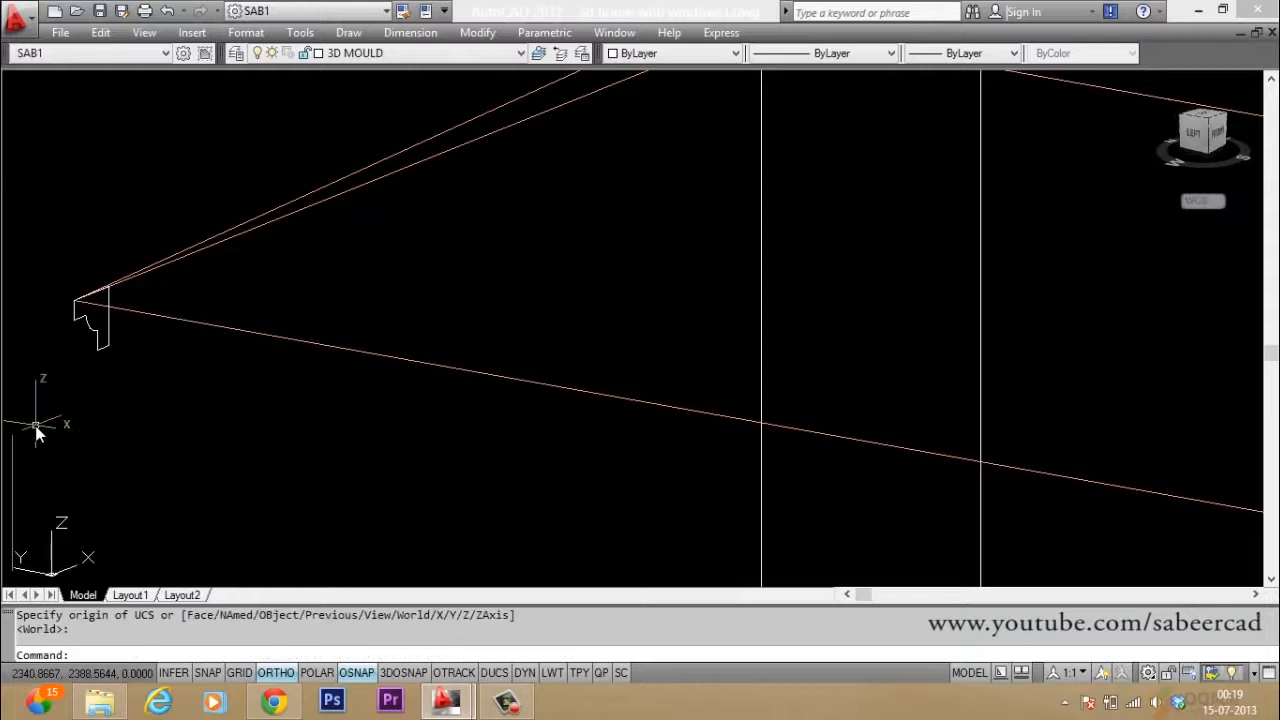
Start a polyline at the eave corner holding the profile and trace the roof's lower edge through the front corners toward the porch
text(pl)
key(Return)
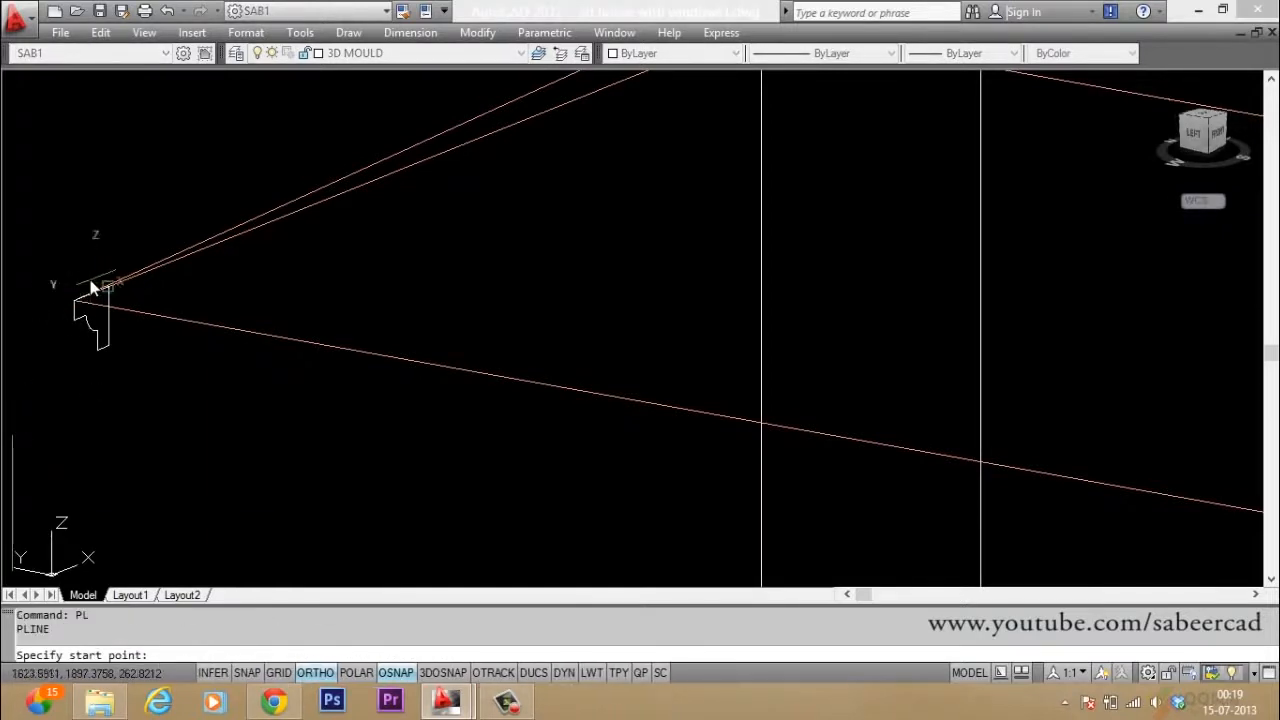
click(96, 288)
scroll(8, 222, down, 3)
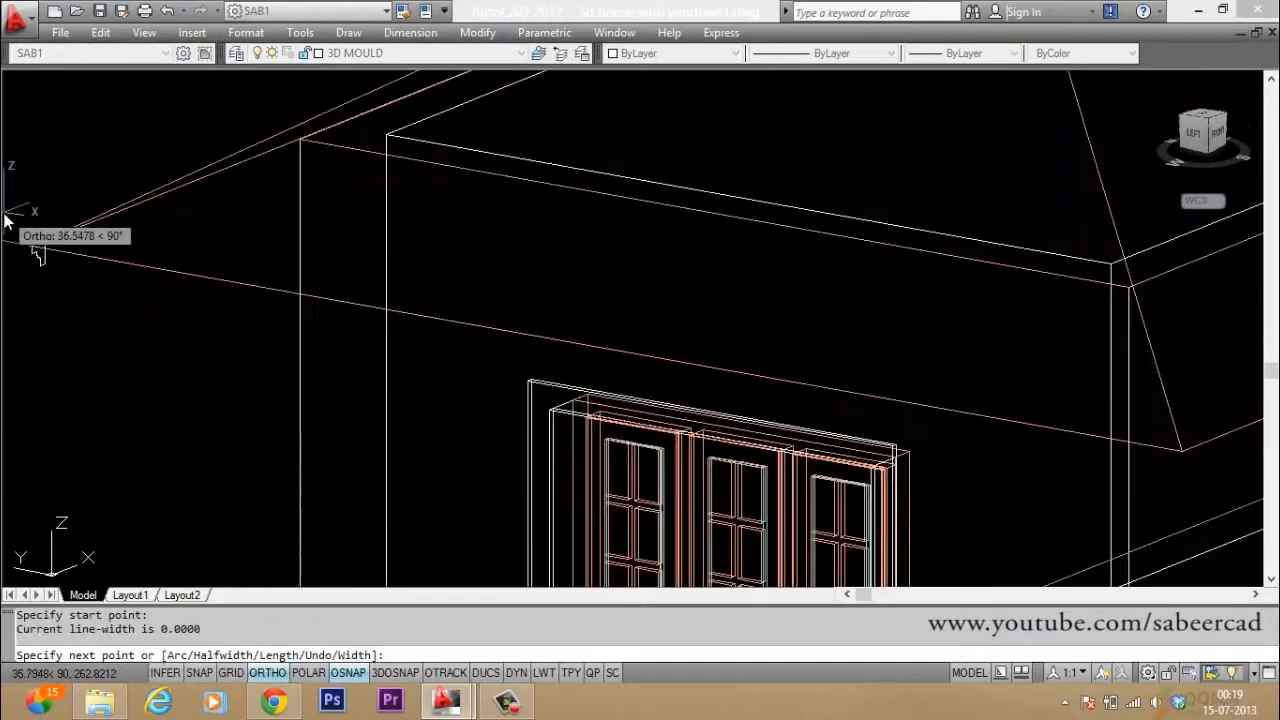
click(1206, 453)
scroll(252, 383, down, 6)
scroll(683, 356, up, 3)
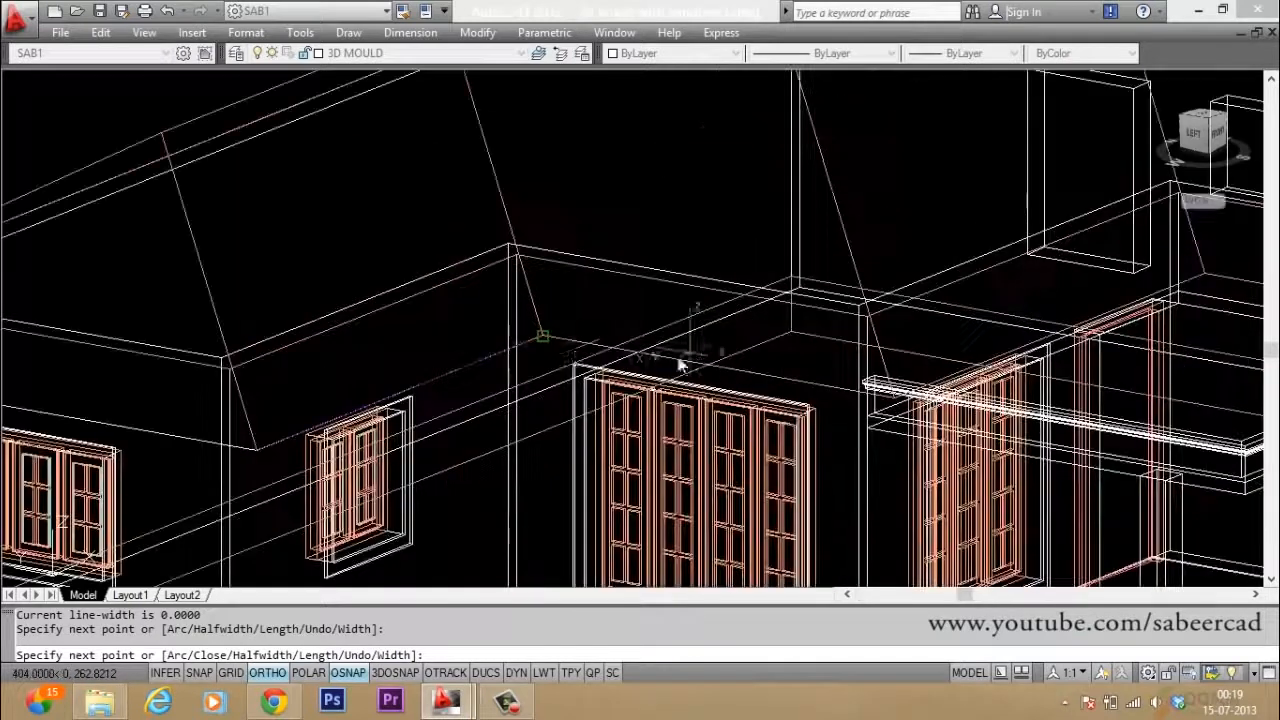
click(550, 337)
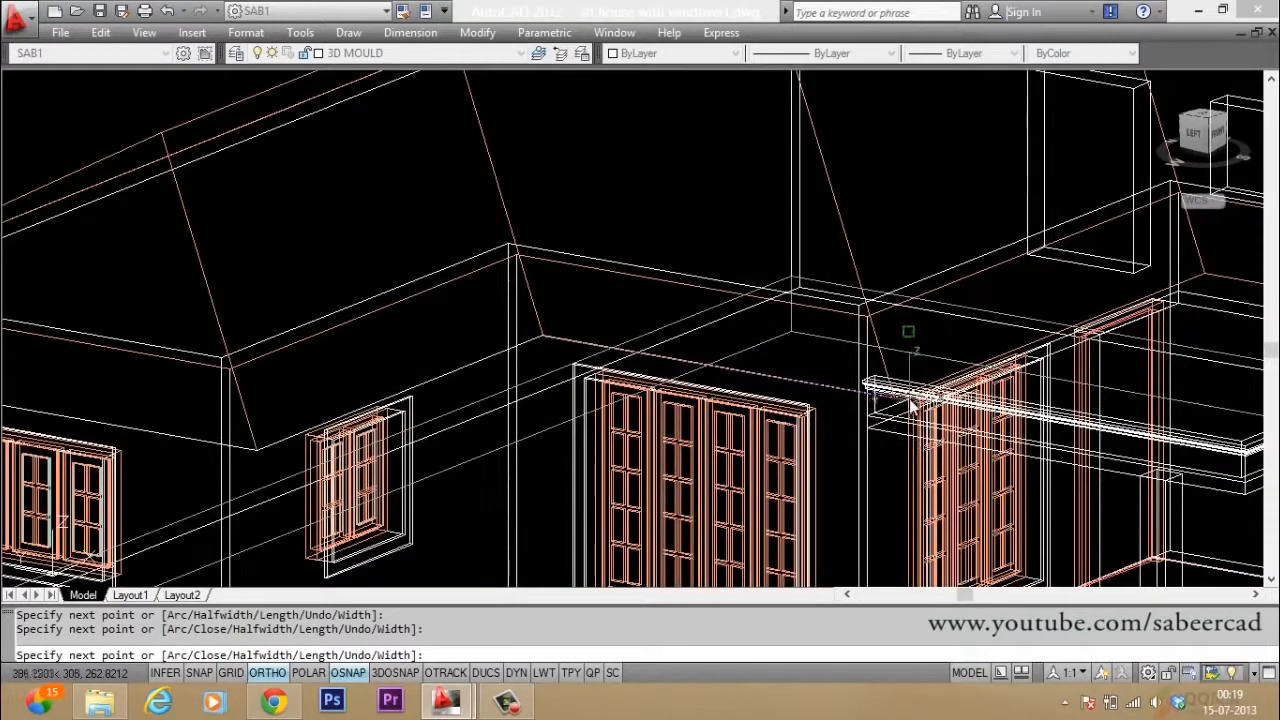
scroll(269, 509, down, 5)
scroll(523, 449, up, 6)
click(854, 365)
Continue the eave polyline around the far wing and the rear roof corners, and close it at its start point
scroll(760, 430, down, 4)
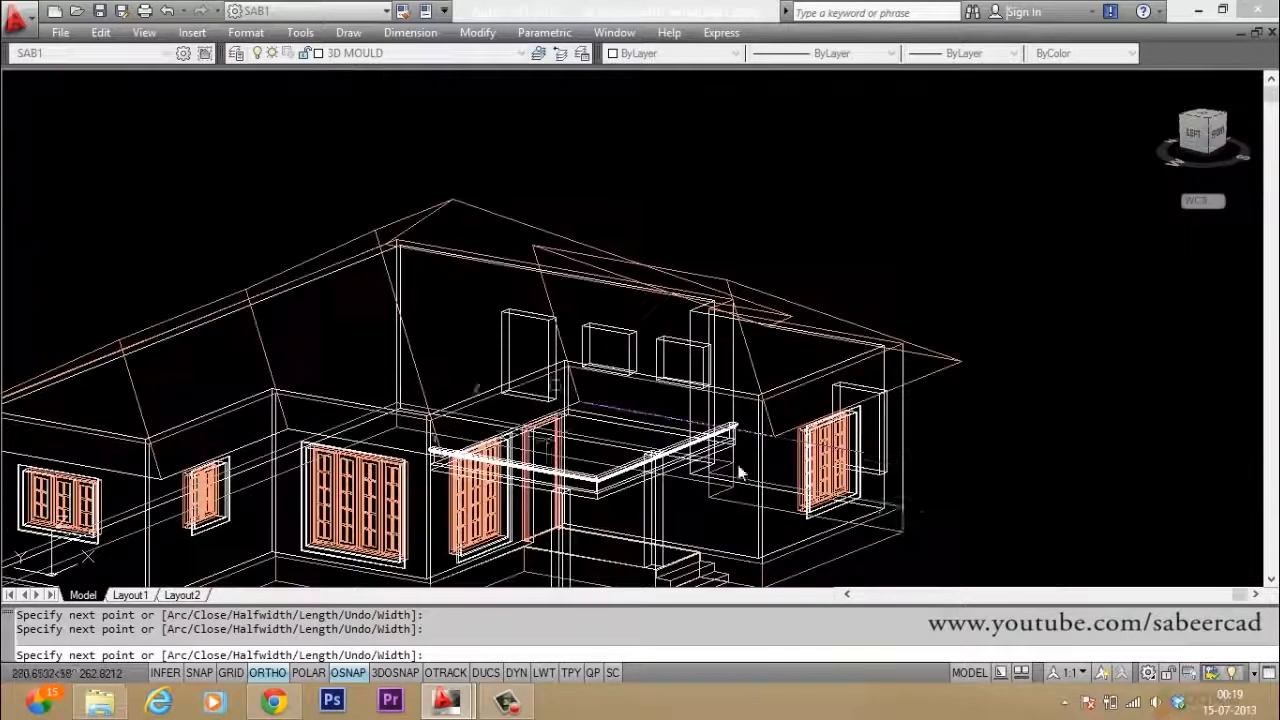
click(958, 362)
scroll(756, 318, up, 4)
click(805, 352)
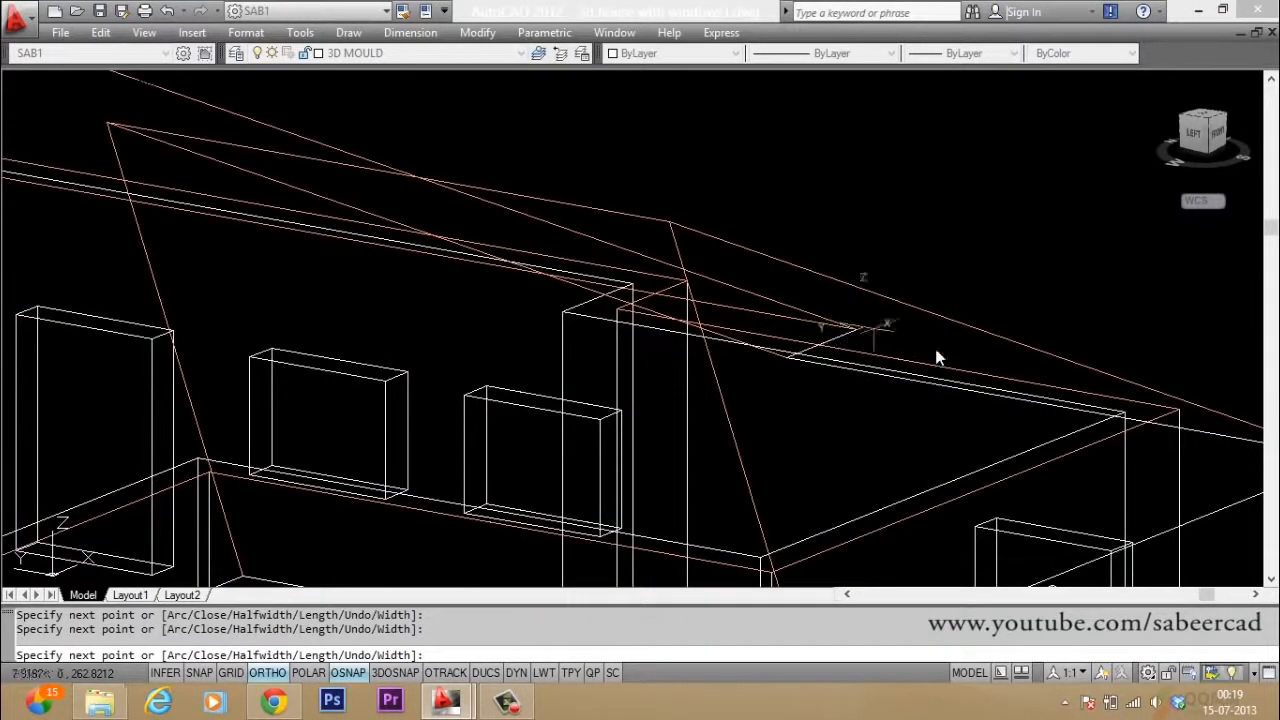
scroll(1005, 395, down, 2)
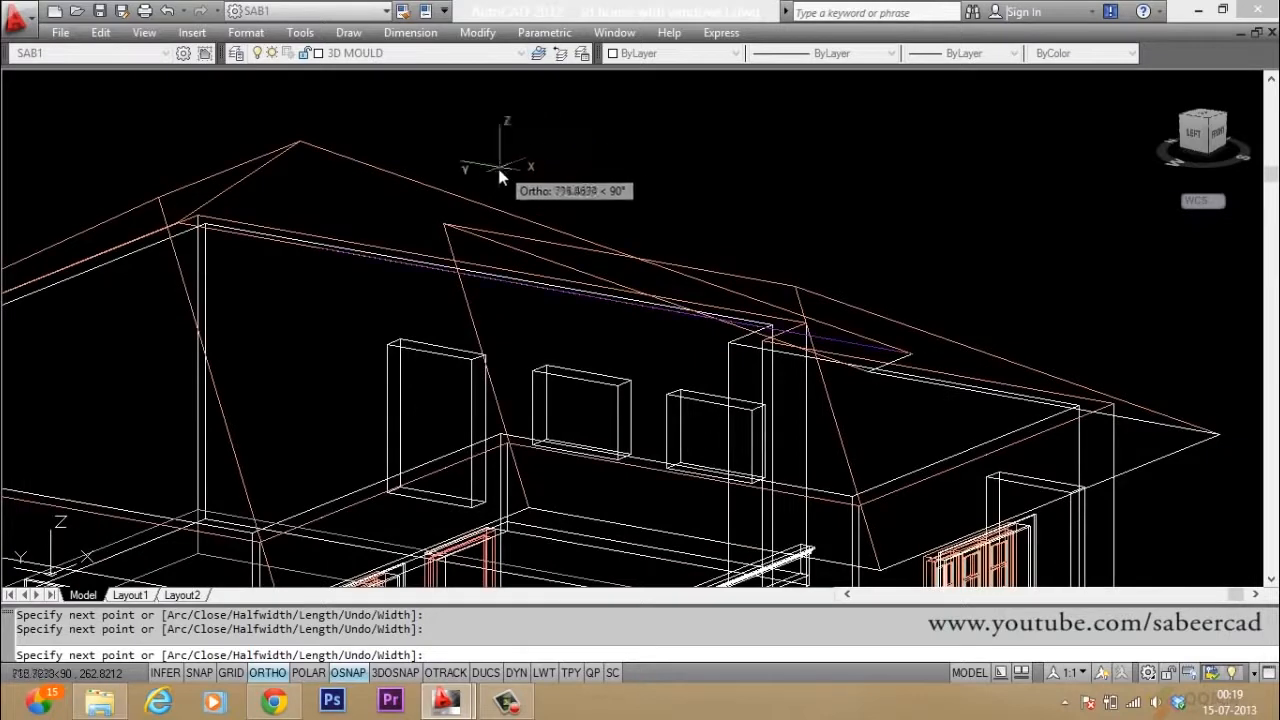
scroll(607, 208, down, 3)
scroll(8, 398, up, 5)
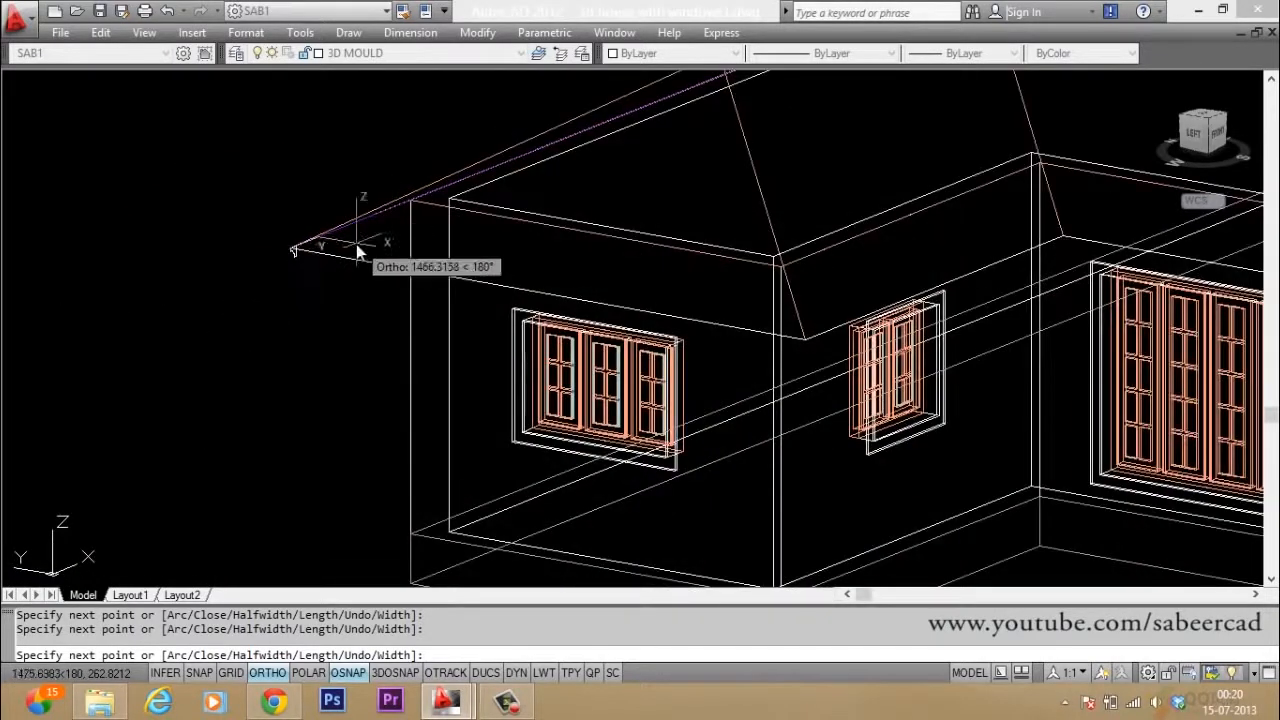
text(c)
key(Return)
Extrude the moulding profile with the Path option along the closed eave polyline around the whole roof
scroll(205, 331, up, 4)
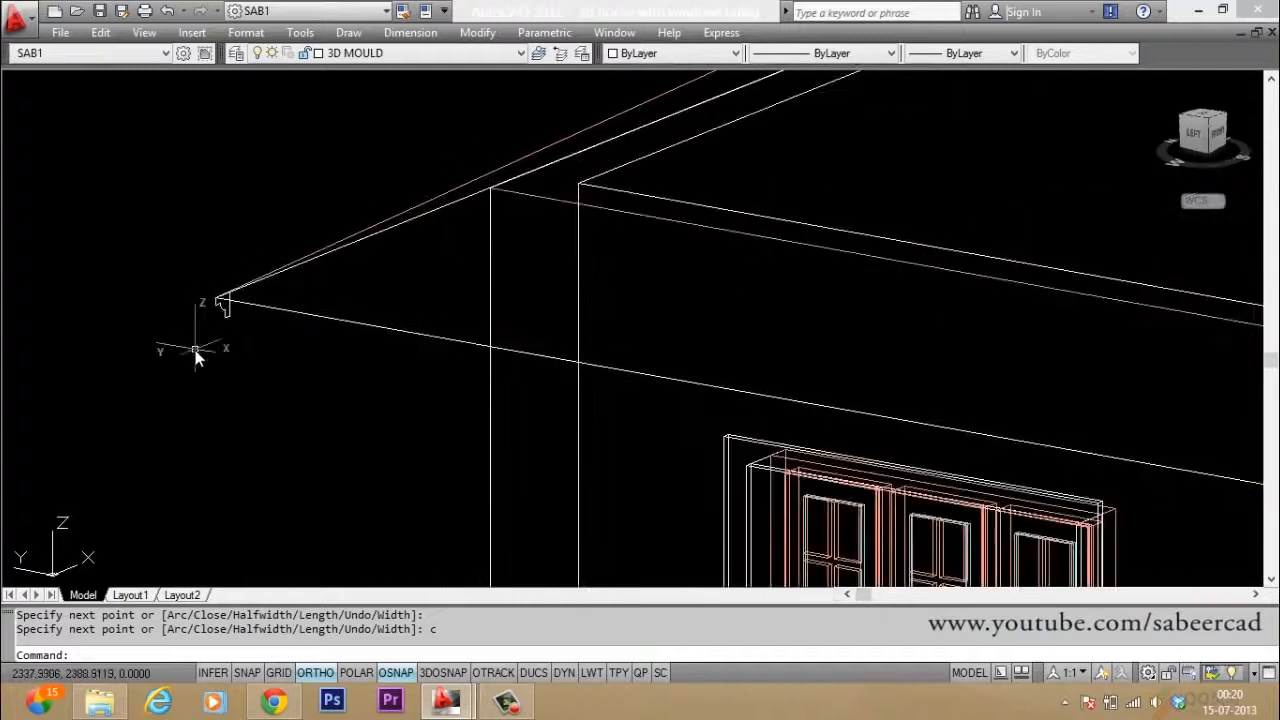
scroll(160, 355, down, 3)
key(Escape)
key(Escape)
text(ext)
key(Return)
click(163, 274)
click(249, 365)
right_click(195, 322)
click(230, 338)
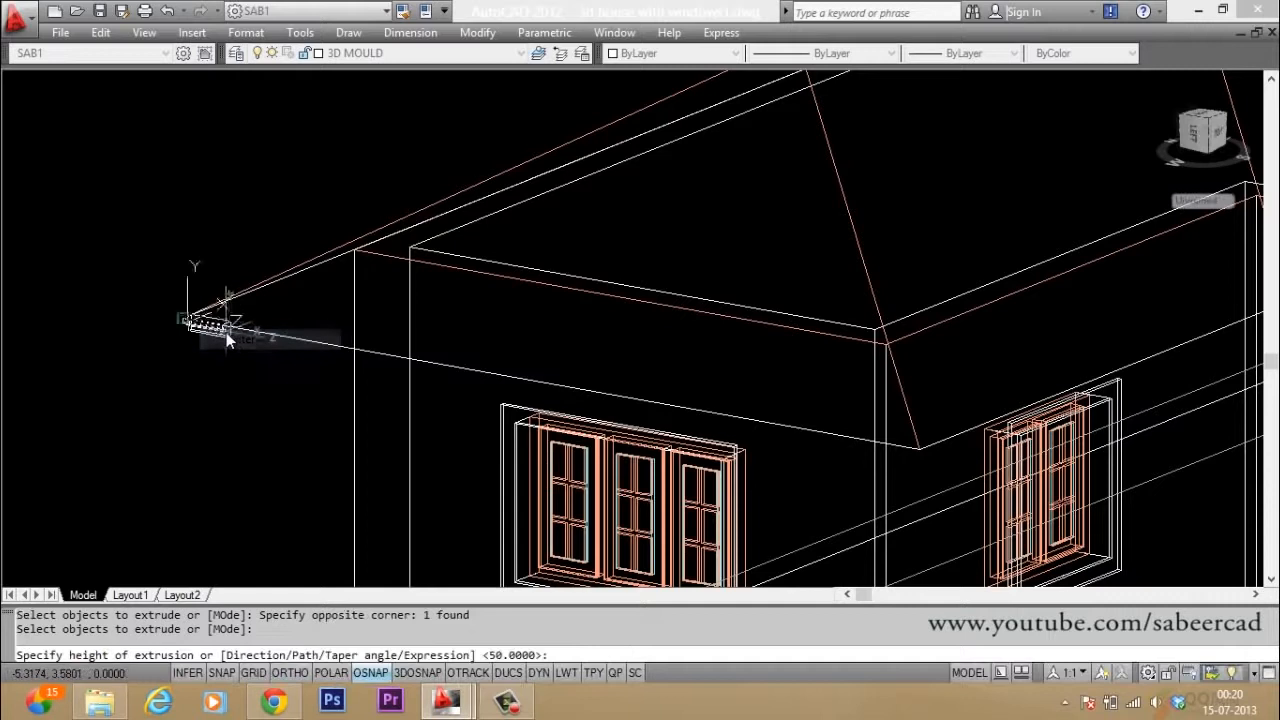
scroll(226, 332, up, 3)
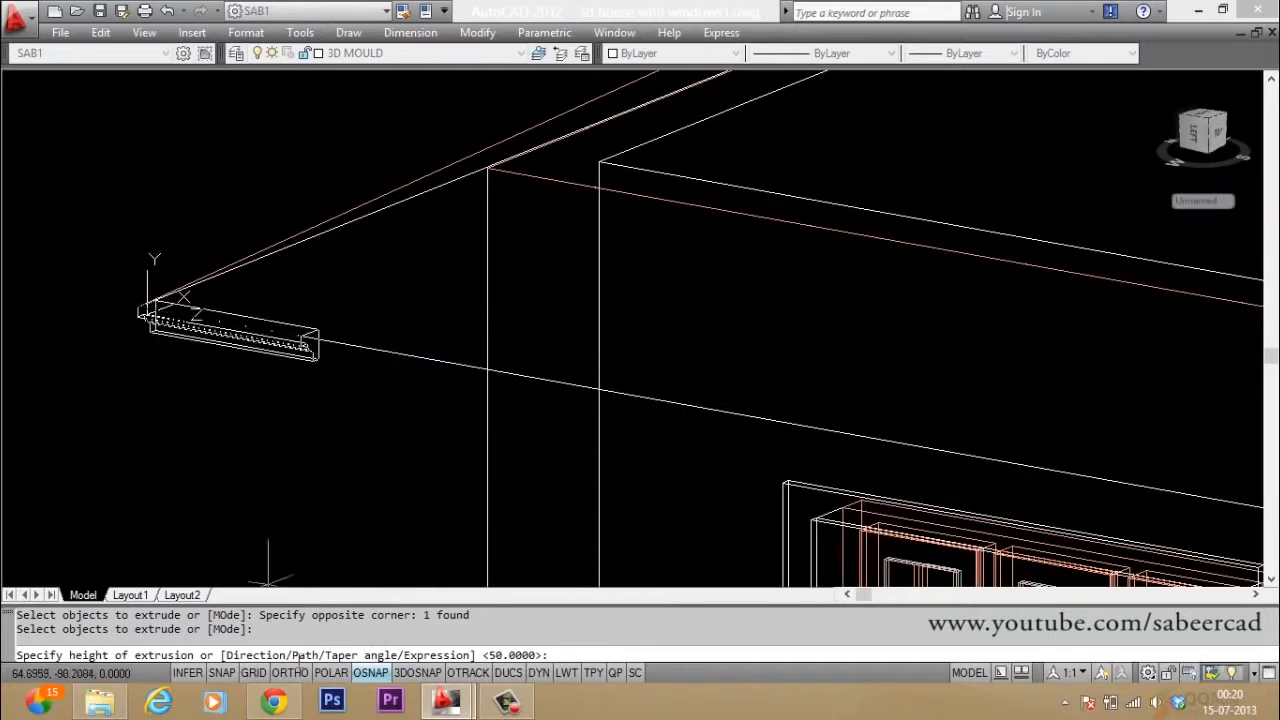
text(p)
key(Return)
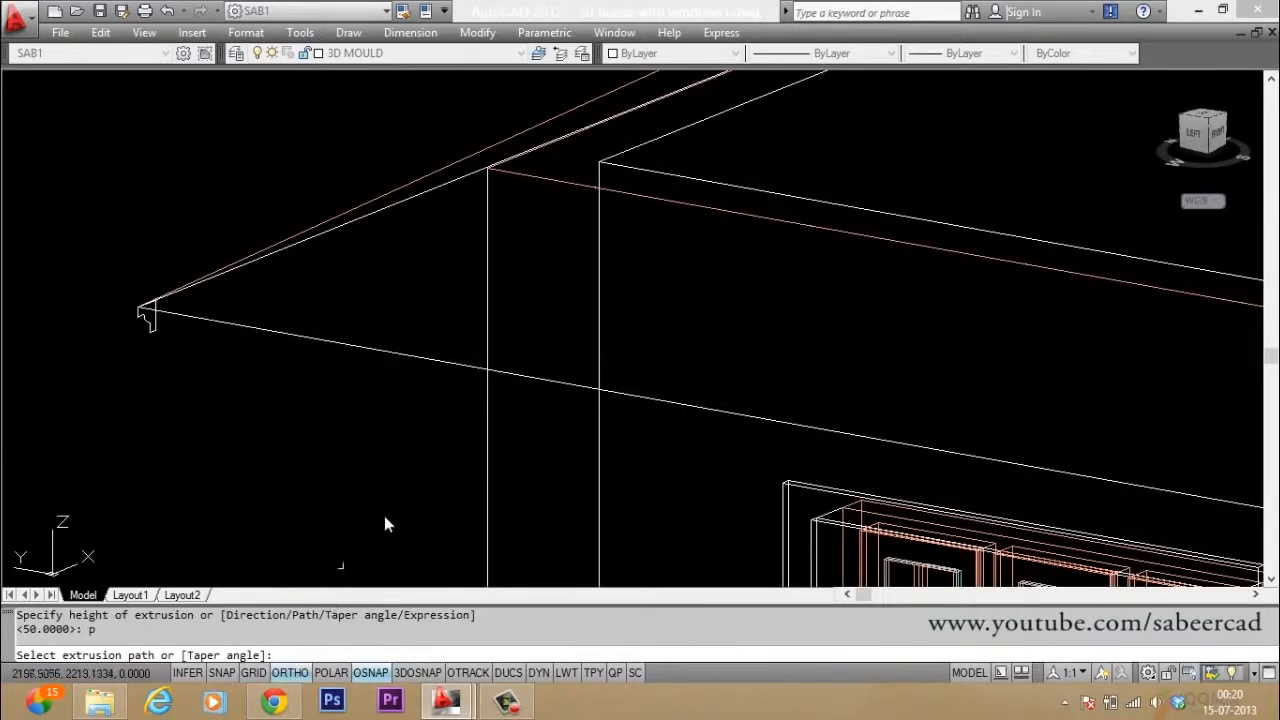
click(367, 349)
scroll(366, 355, down, 5)
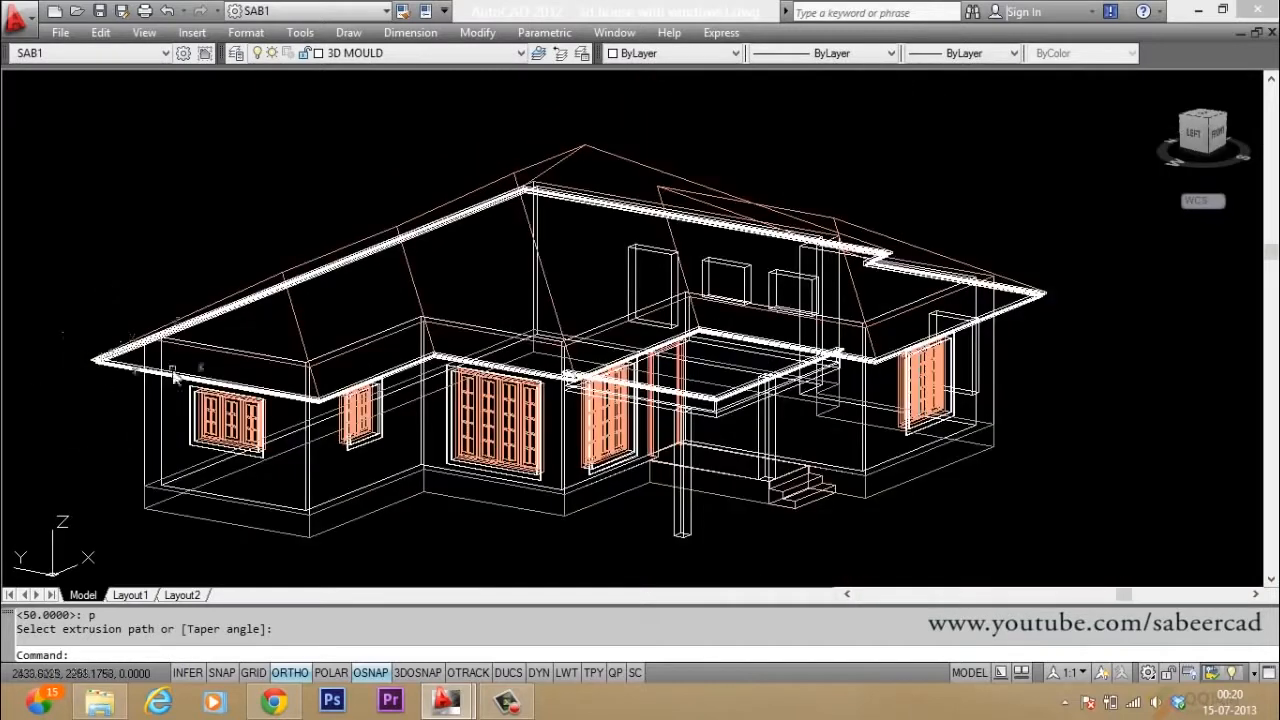
Display the house model shaded with the SHADE command
scroll(172, 372, up, 2)
key(Escape)
key(Escape)
text(sha)
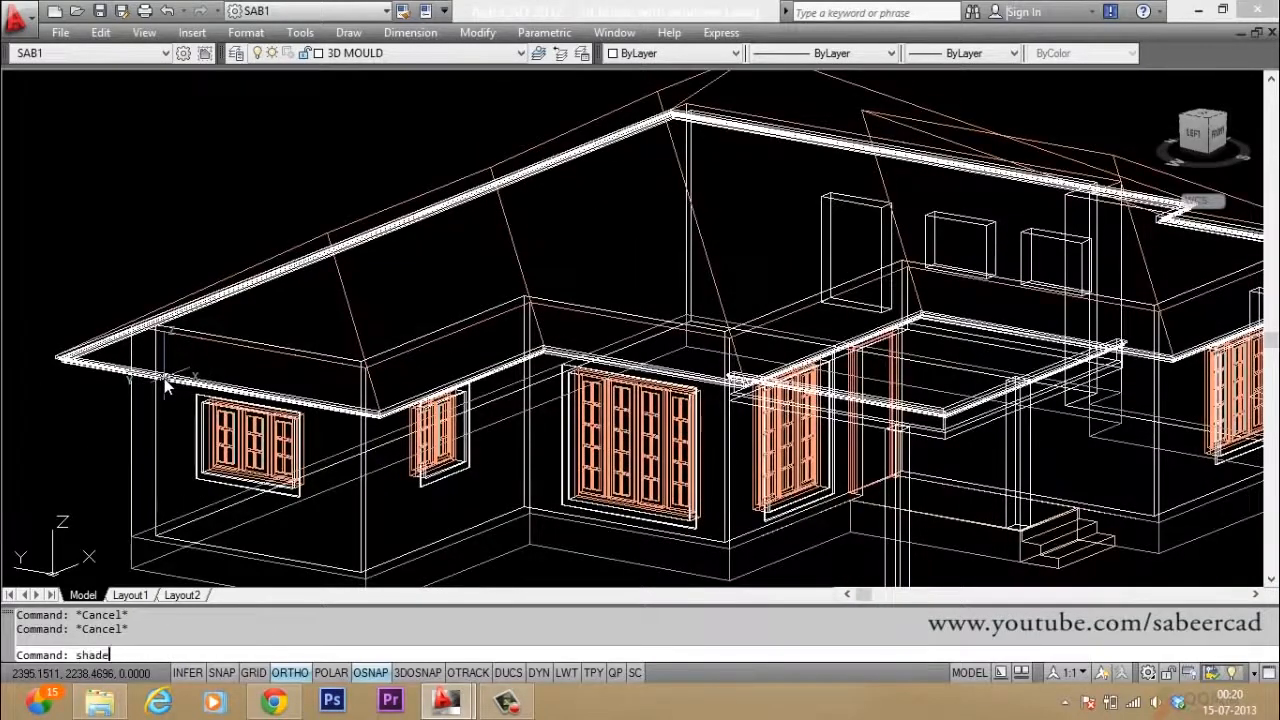
text(de)
key(Return)
Orbit the shaded house to a low front corner view and switch the projection from parallel to perspective
scroll(290, 180, down, 2)
scroll(466, 250, up, 1)
mouse_move(466, 250)
shift+middle_down()
mouse_move(449, 334)
mouse_move(331, 258)
shift+middle_up()
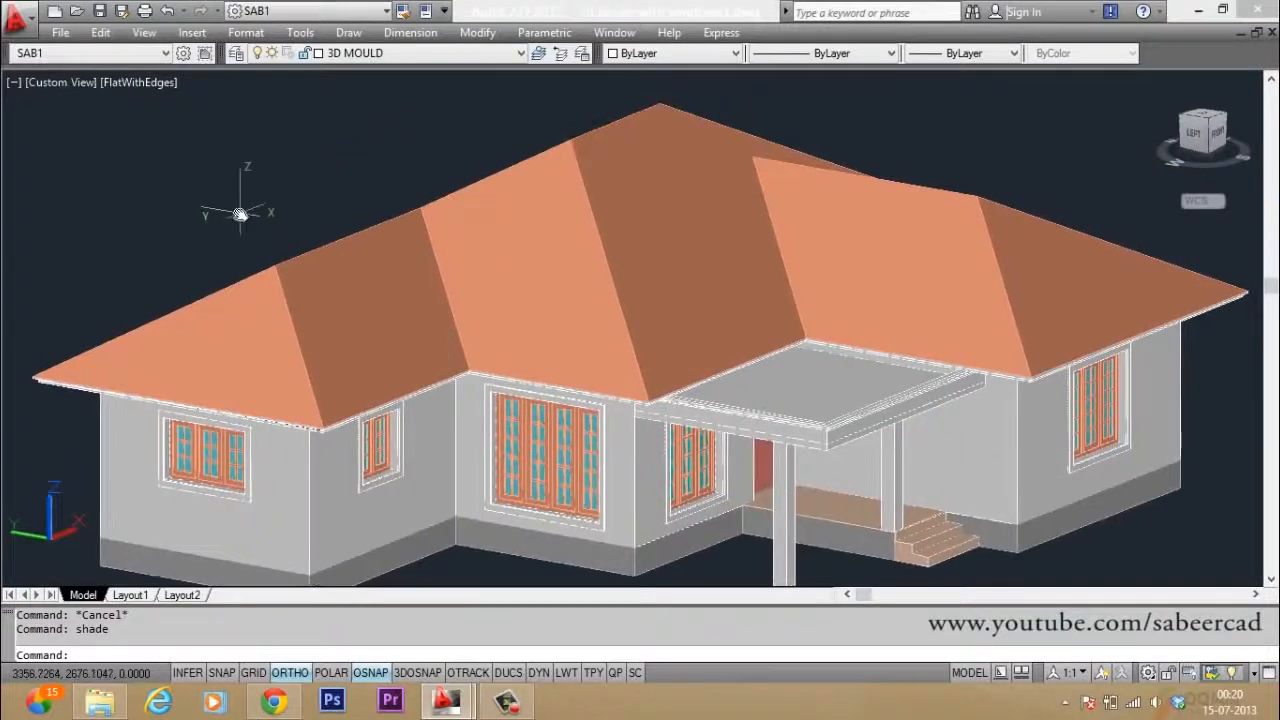
text(orbit)
key(Return)
drag(571, 379, 546, 354)
drag(675, 308, 676, 332)
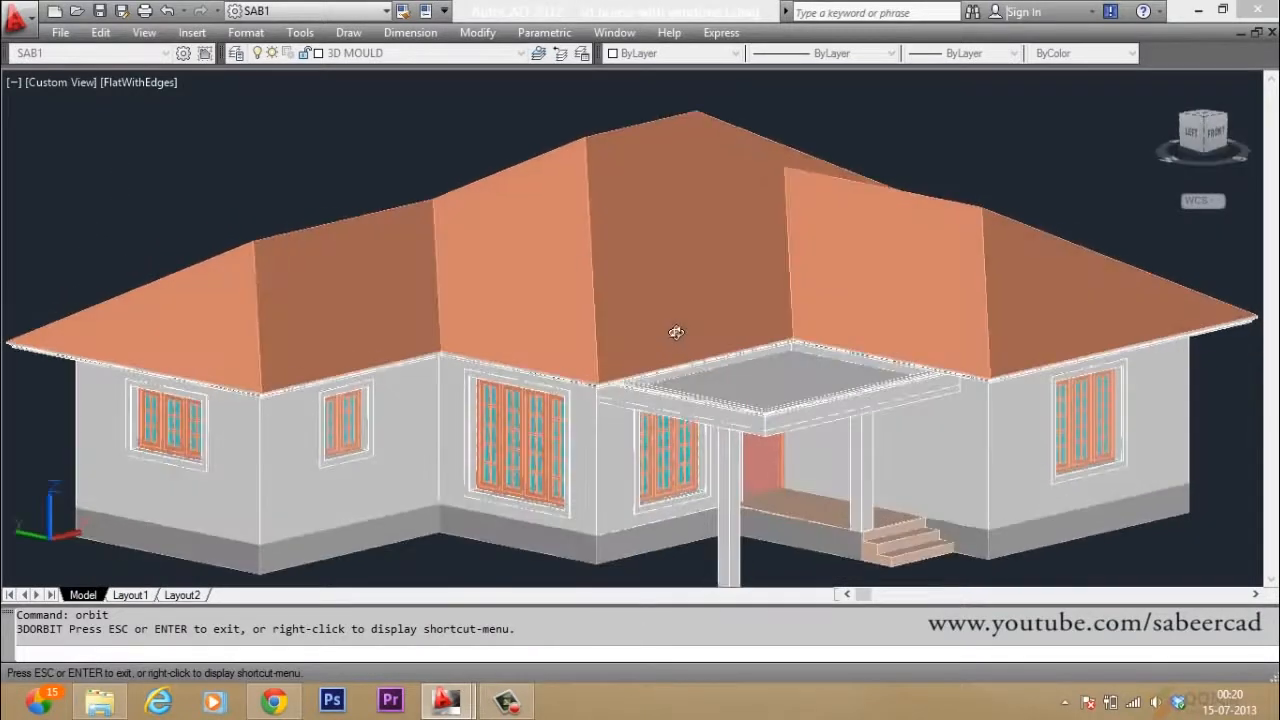
right_click(472, 271)
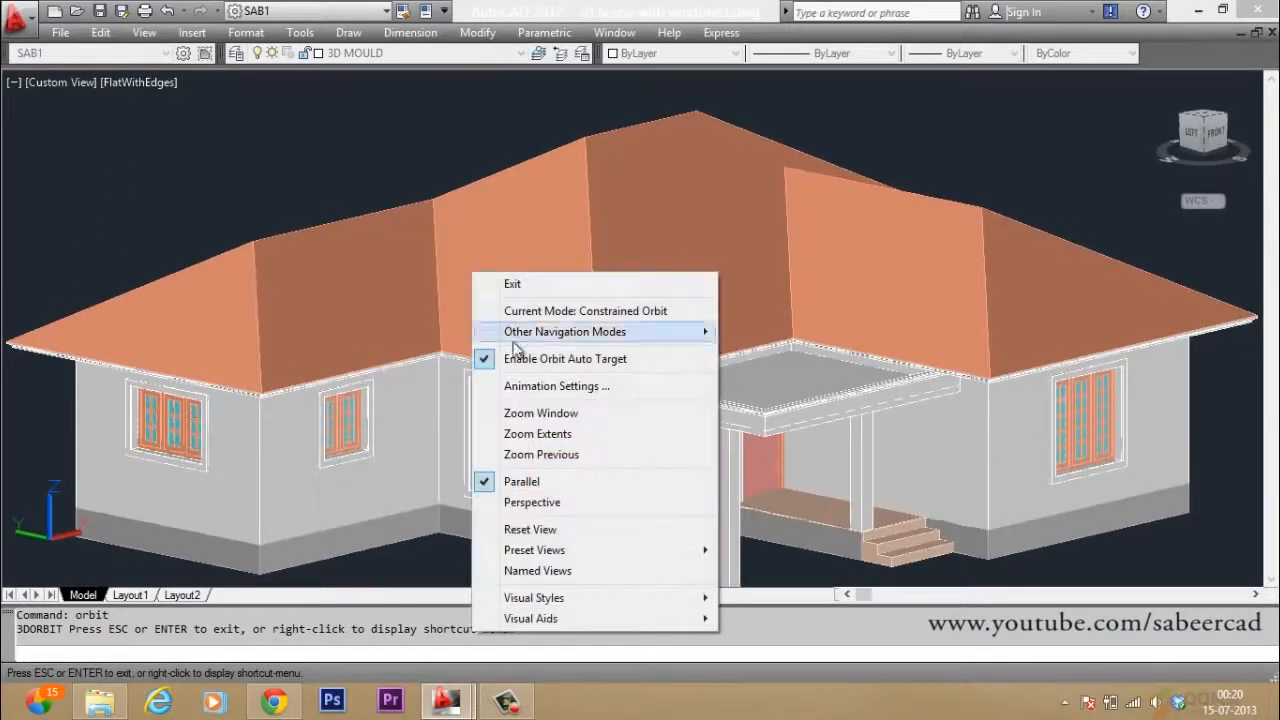
click(539, 504)
drag(630, 381, 647, 318)
scroll(647, 318, up, 3)
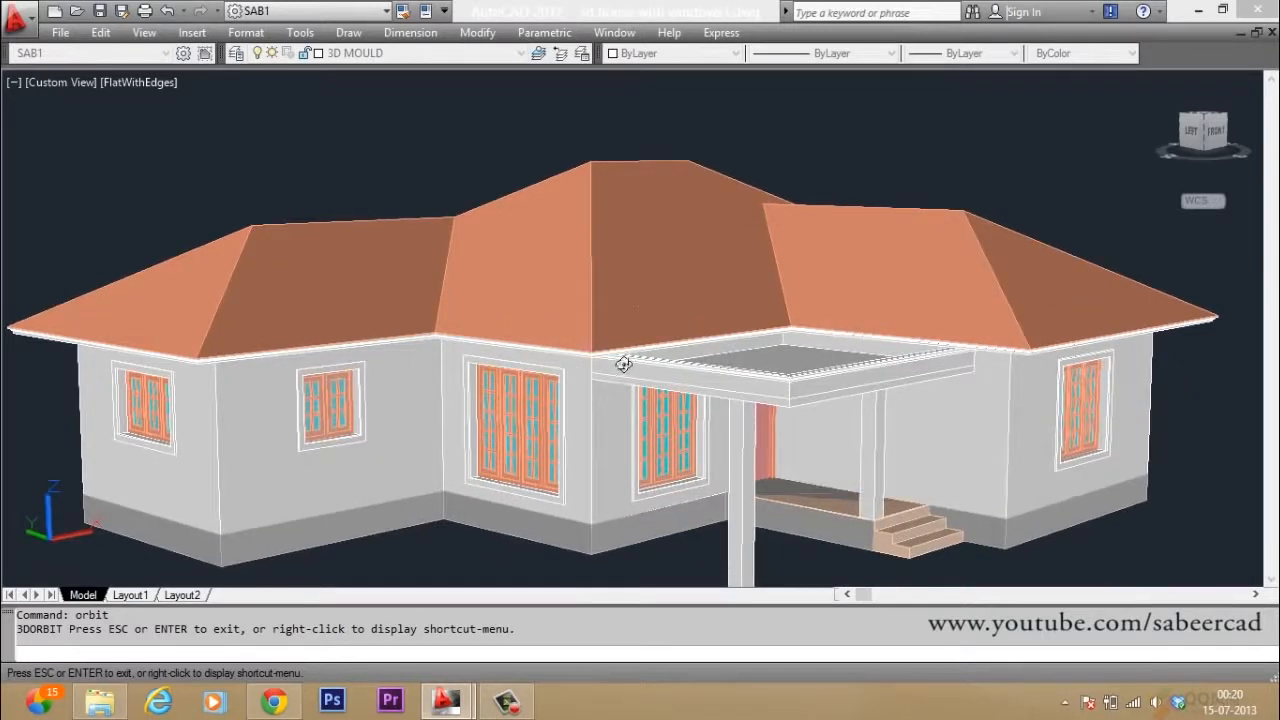
drag(623, 364, 622, 357)
right_click(375, 183)
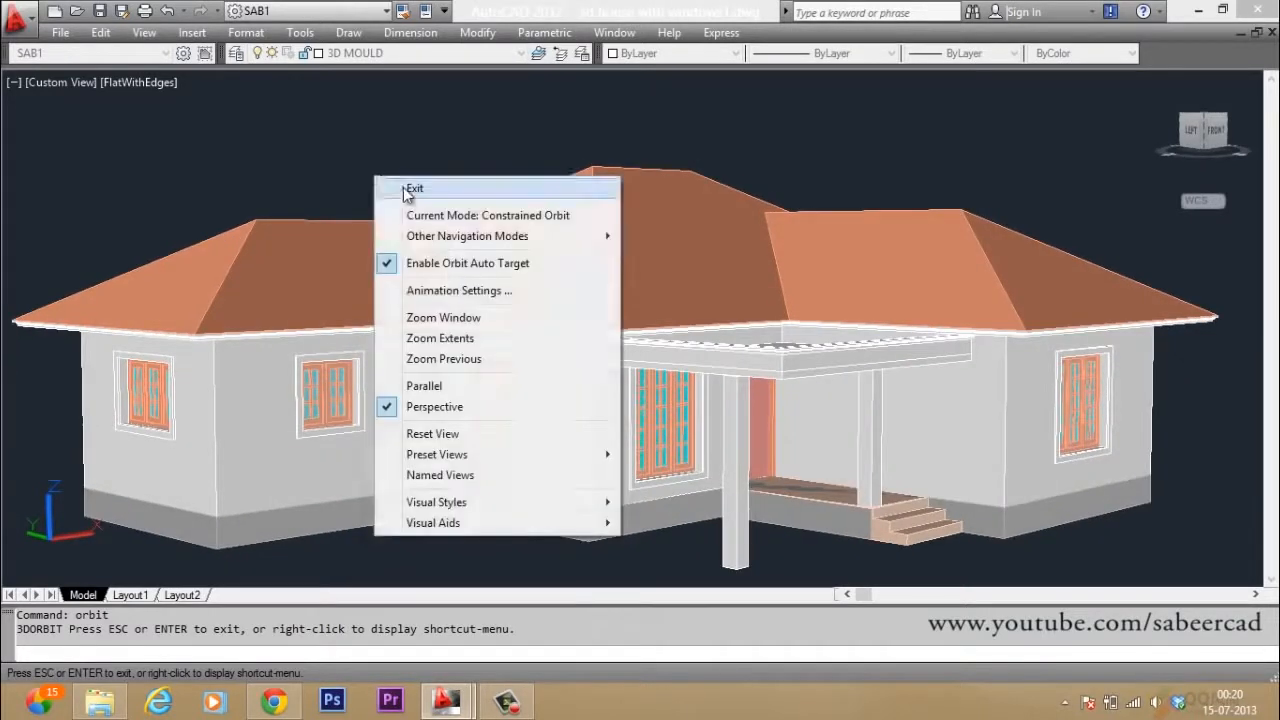